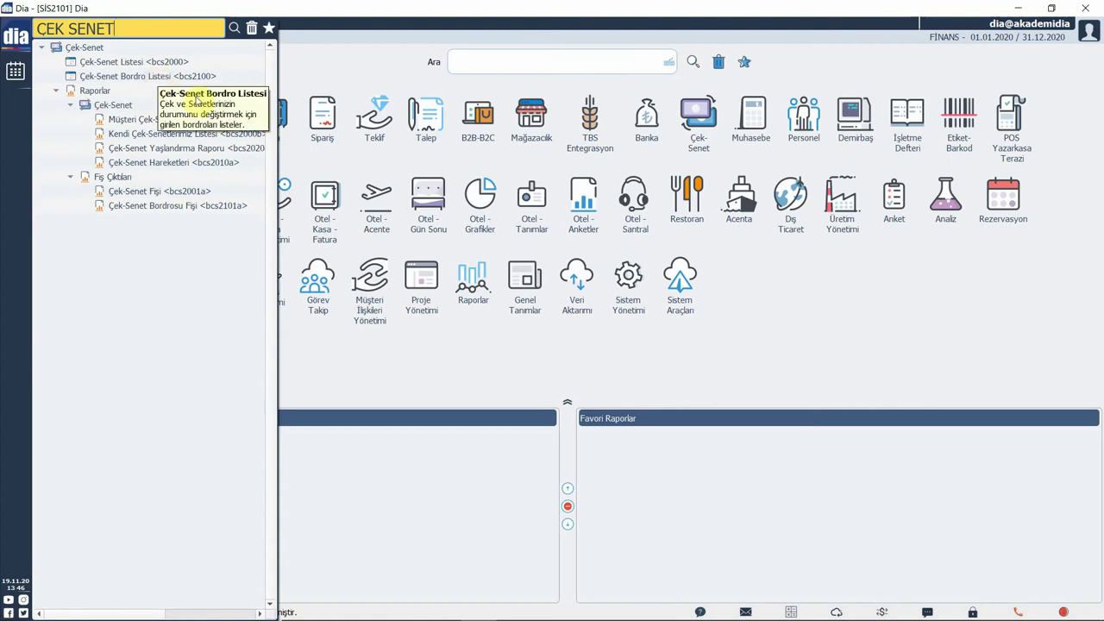
- Open the Çek-Senet Bordro Listesi and start a new Çek Giriş - CG slip
{"action": "double_click", "coordinate": [158, 77]}
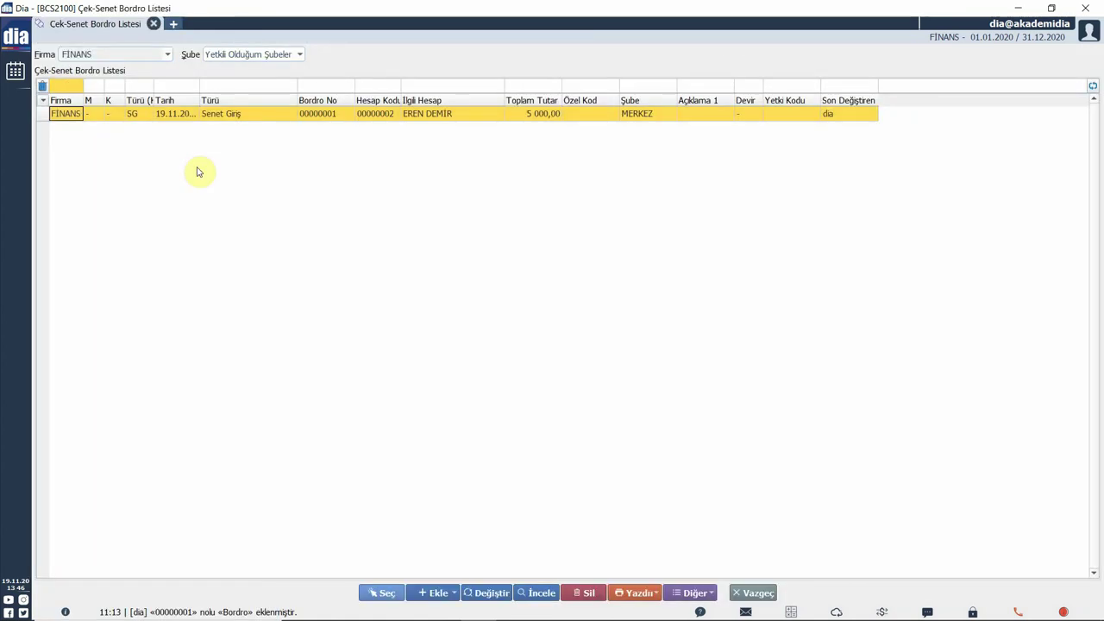
{"action": "left_click", "coordinate": [434, 593]}
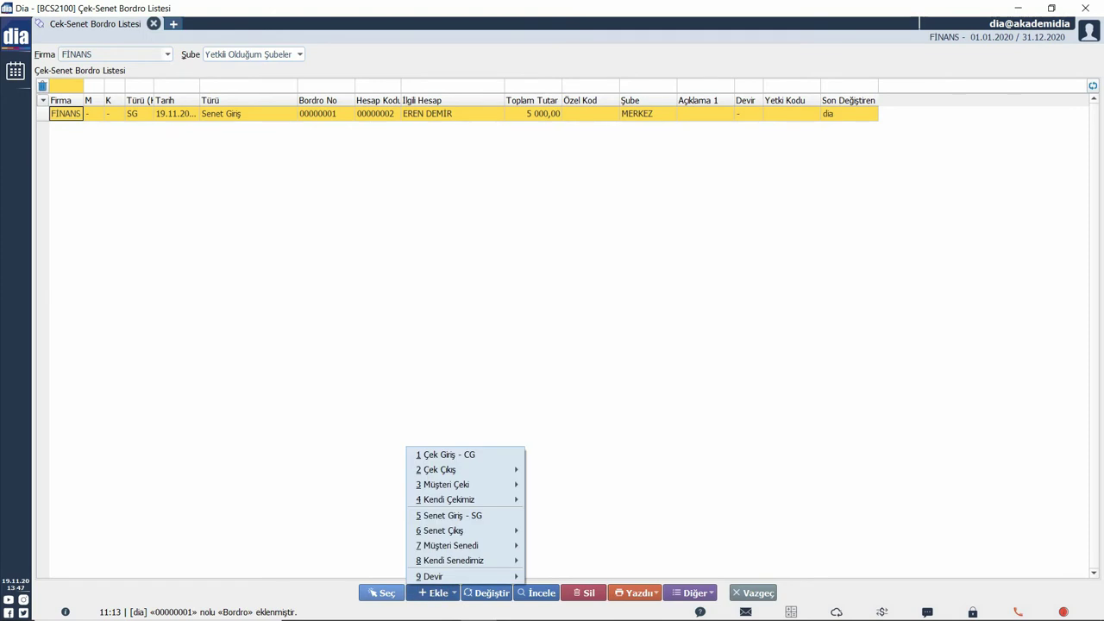
{"action": "mouse_move", "coordinate": [435, 578]}
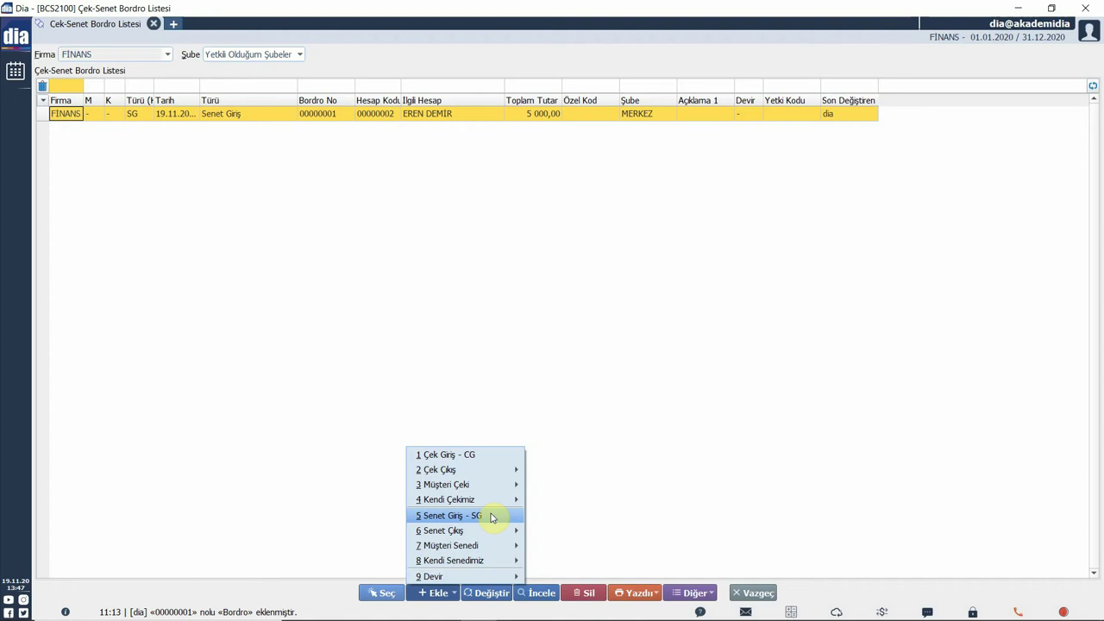
{"action": "mouse_move", "coordinate": [495, 537]}
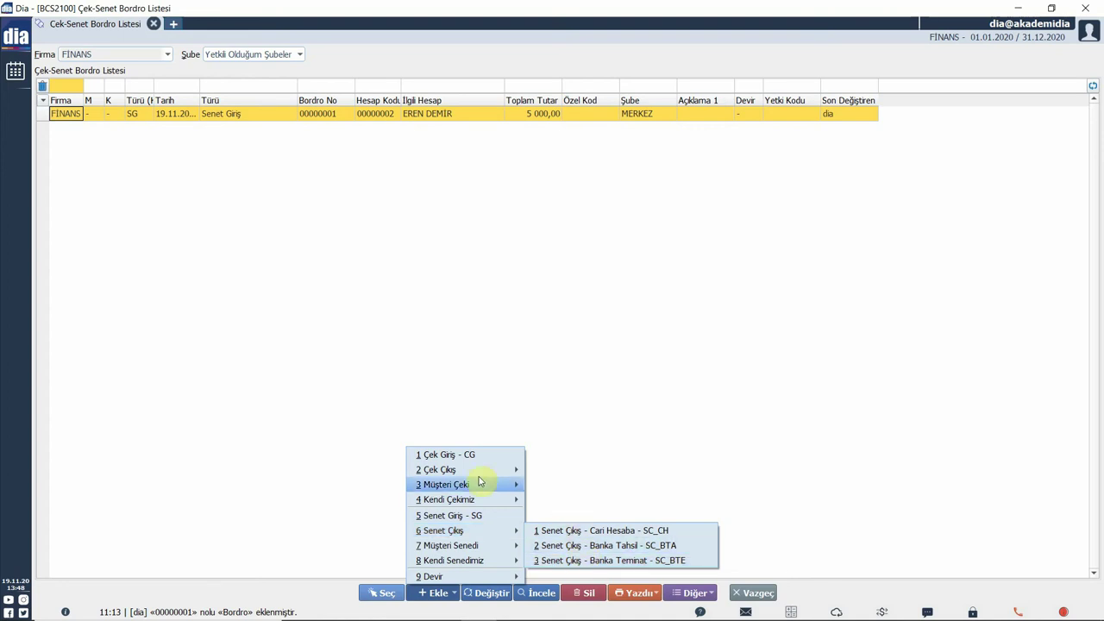
{"action": "mouse_move", "coordinate": [483, 484]}
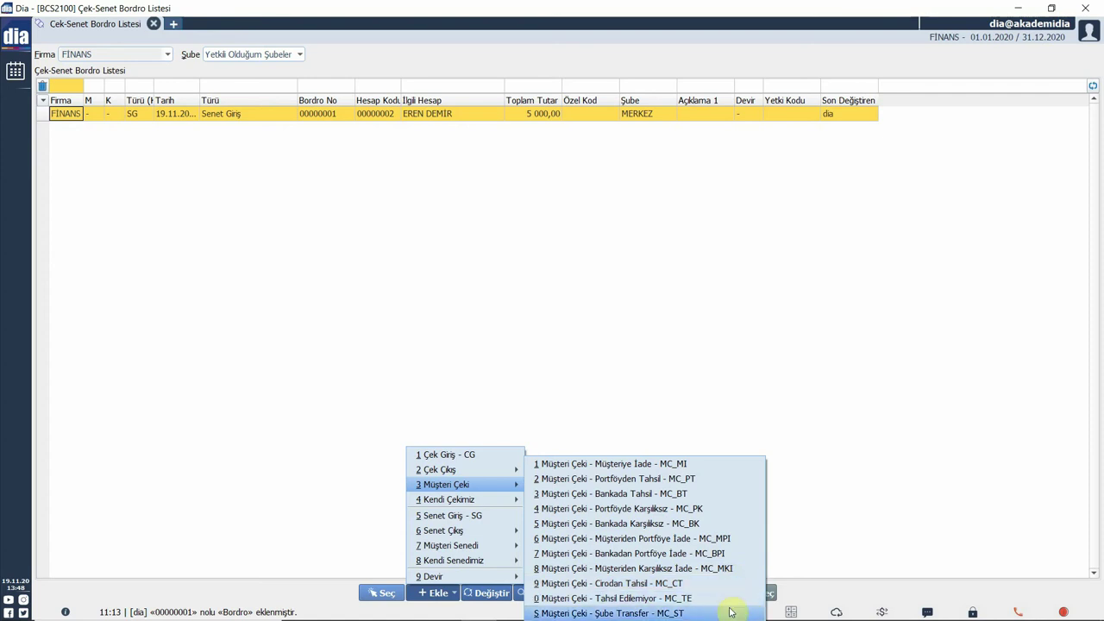
{"action": "mouse_move", "coordinate": [498, 508]}
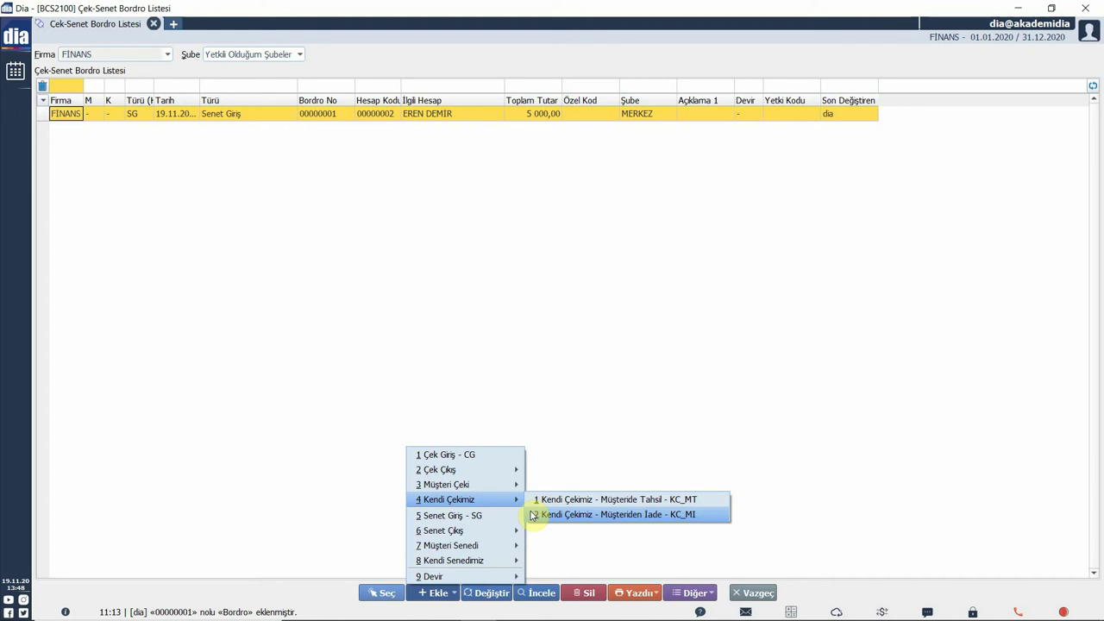
{"action": "left_click", "coordinate": [488, 460]}
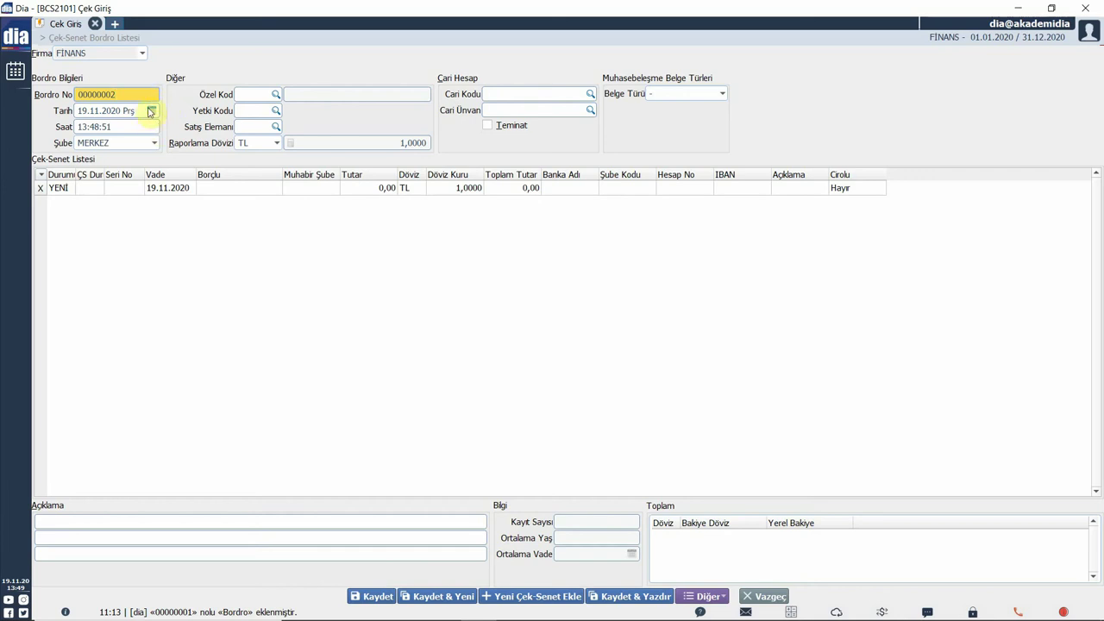
- Go through the slip's date and time fields and select MERKEZ as its branch
{"action": "left_click", "coordinate": [151, 112]}
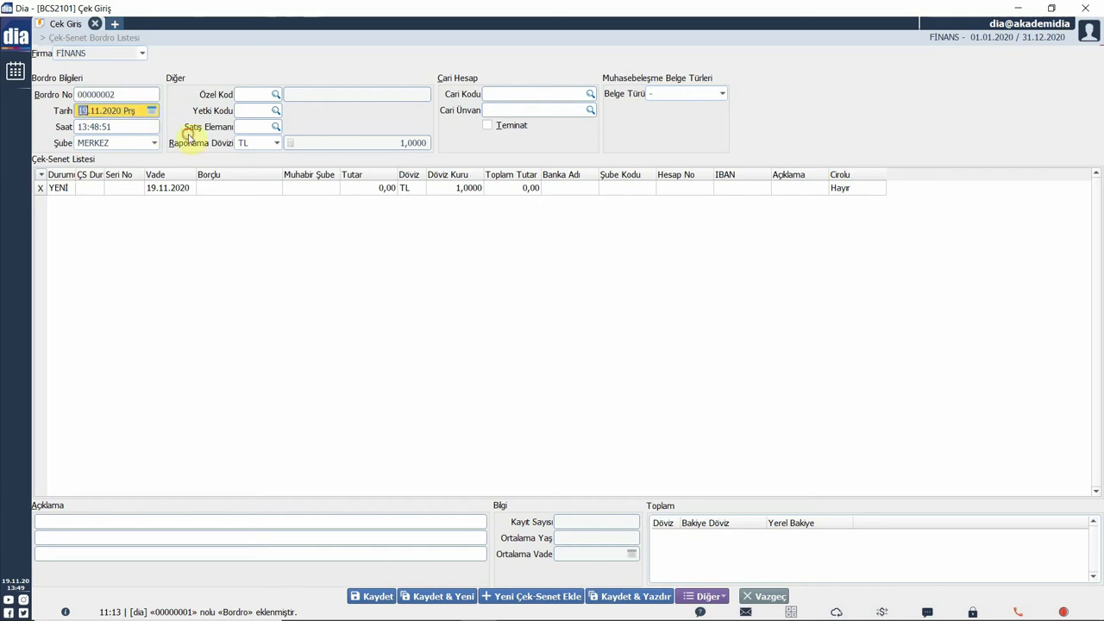
{"action": "left_click", "coordinate": [153, 112]}
{"action": "left_click", "coordinate": [144, 130]}
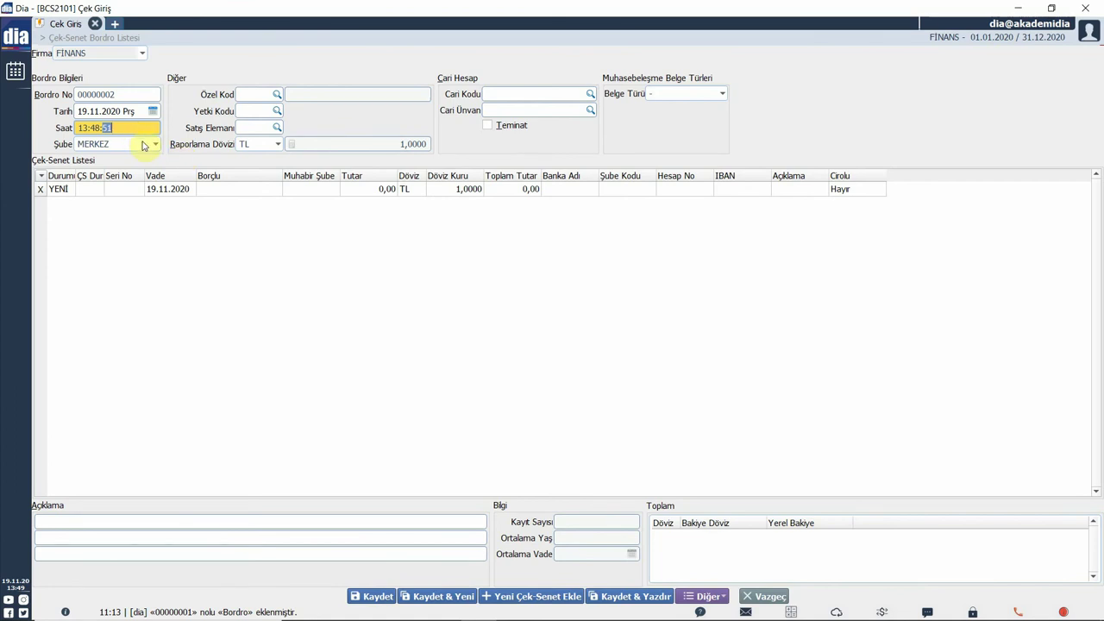
{"action": "left_click", "coordinate": [154, 145]}
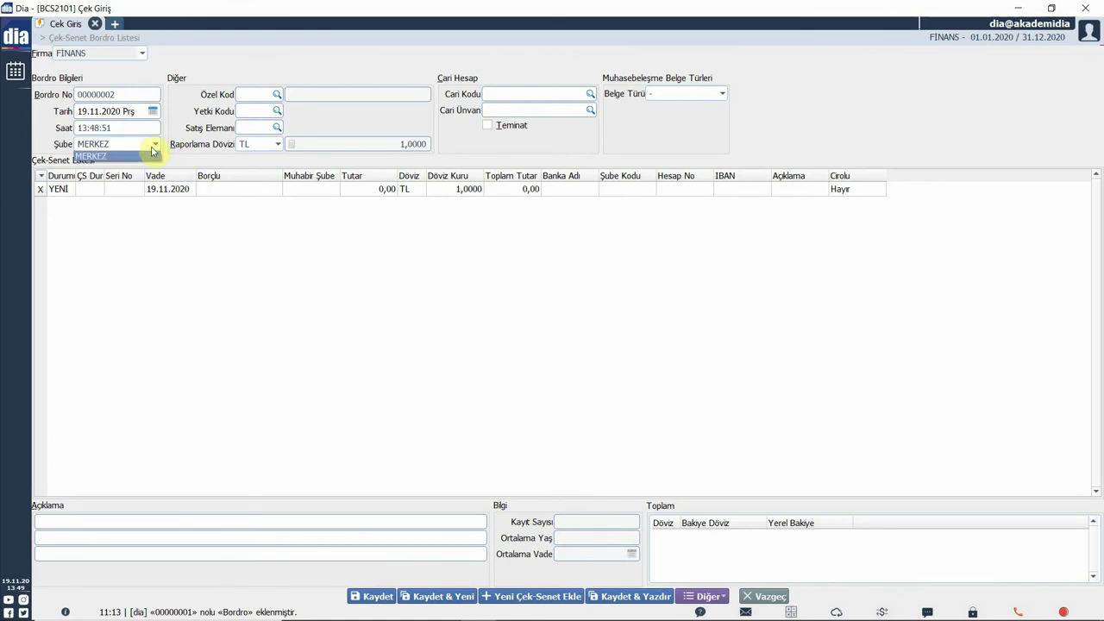
{"action": "left_click", "coordinate": [153, 156]}
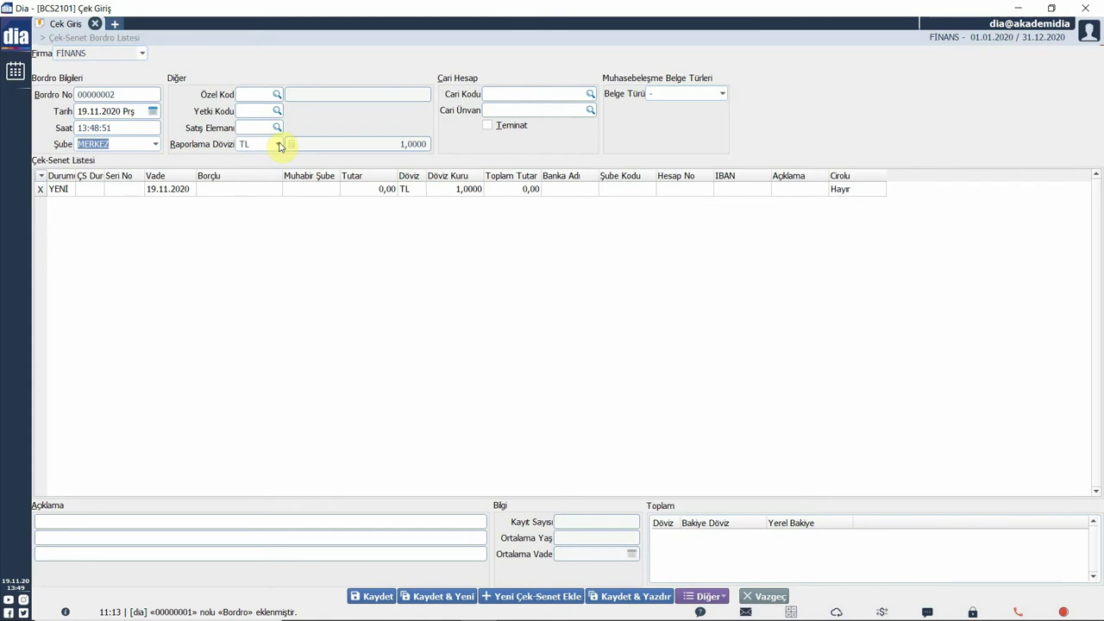
- Try USD as the slip's reporting currency, and set it back to TL
{"action": "left_click", "coordinate": [279, 145]}
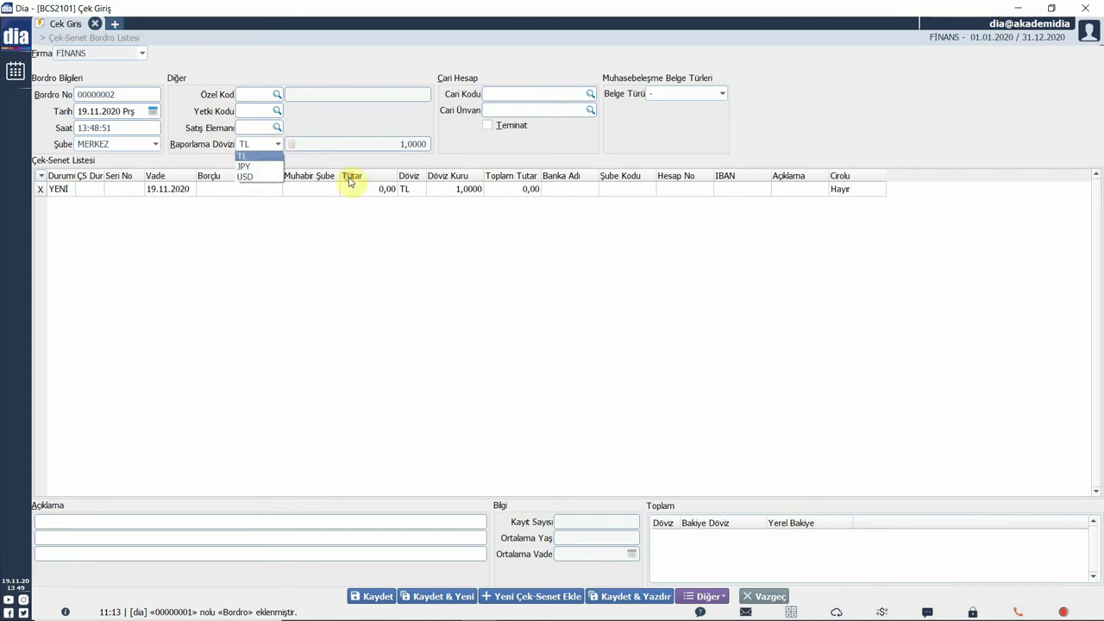
{"action": "left_click", "coordinate": [259, 178]}
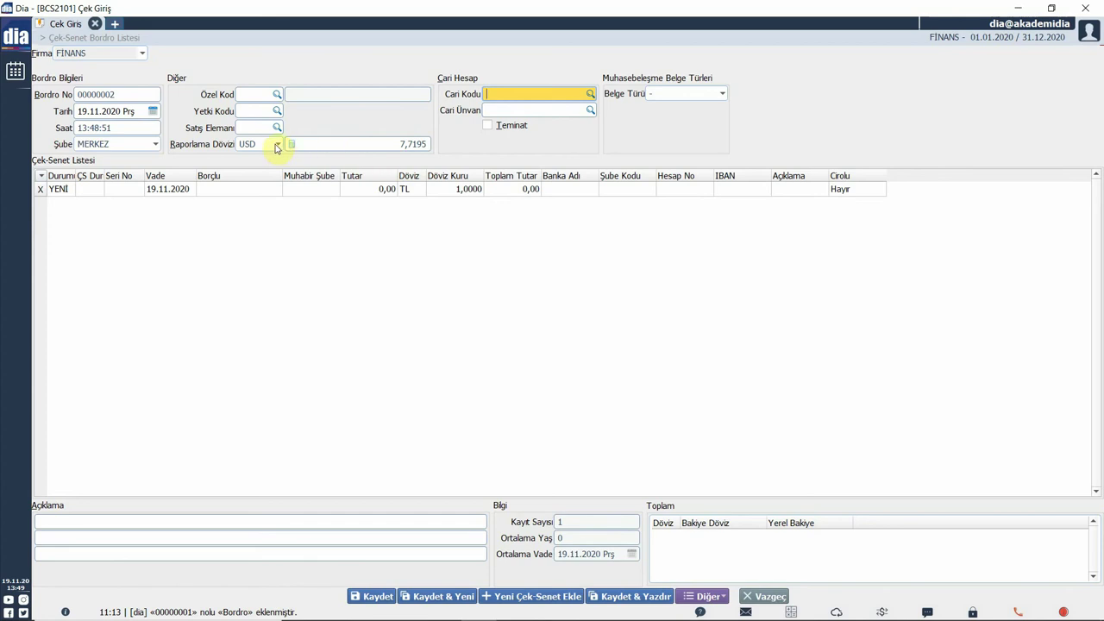
{"action": "left_click", "coordinate": [277, 145]}
{"action": "left_click", "coordinate": [332, 188]}
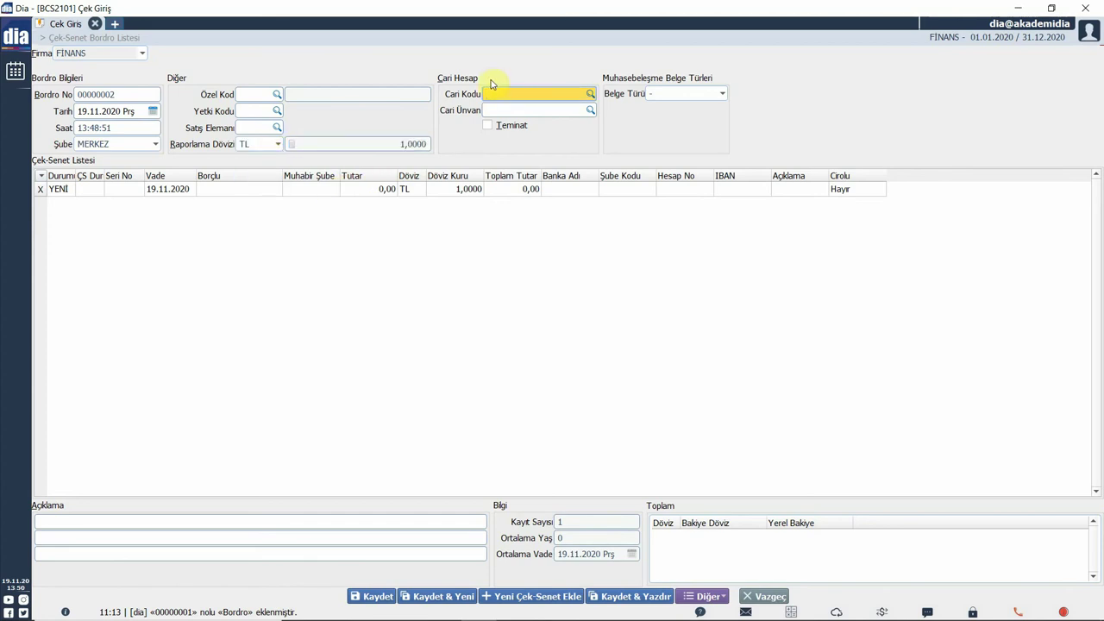
- Assign the customer in the first row of the Cari Kart Listesi as the slip's current account
{"action": "double_click", "coordinate": [571, 96]}
{"action": "left_click", "coordinate": [250, 126]}
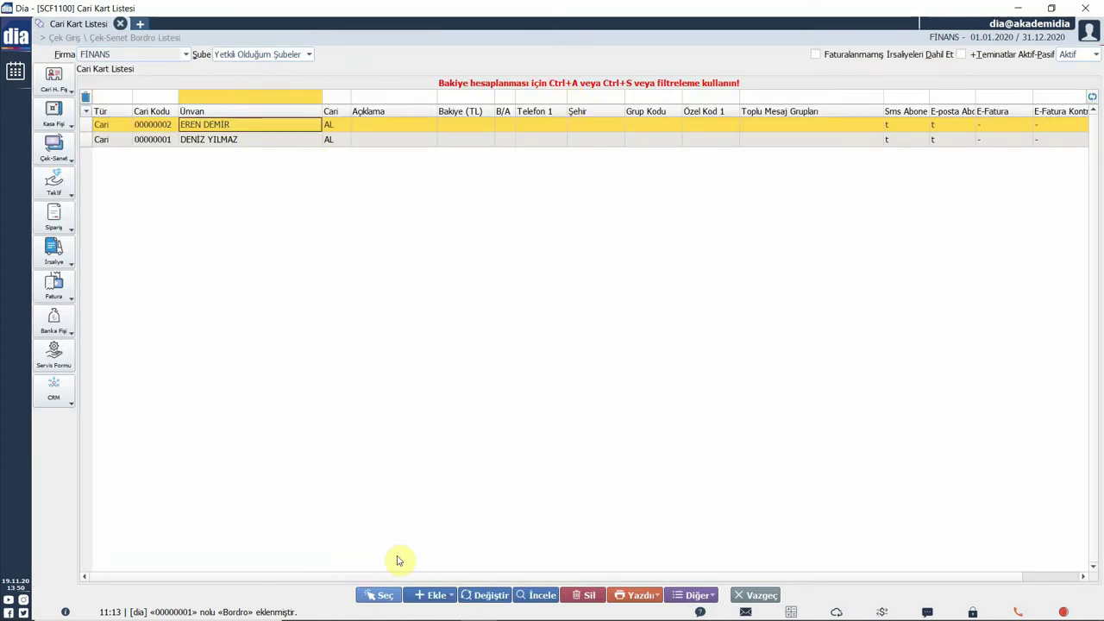
{"action": "left_click", "coordinate": [378, 595]}
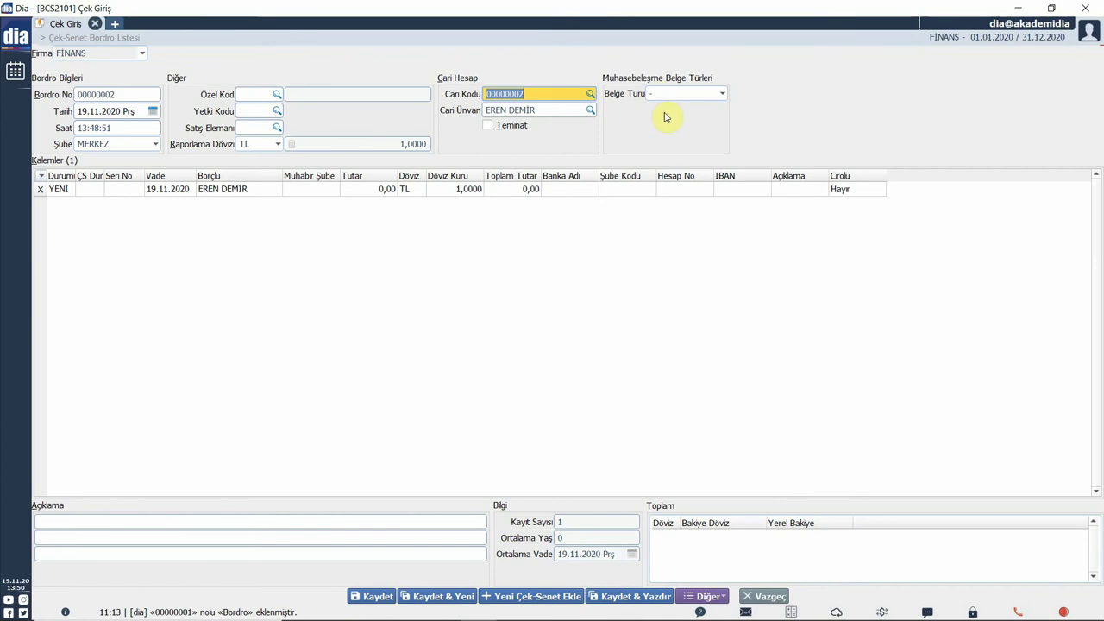
- Try Diğer as the accounting document type, and reset the type to the blank option
{"action": "left_click", "coordinate": [722, 94]}
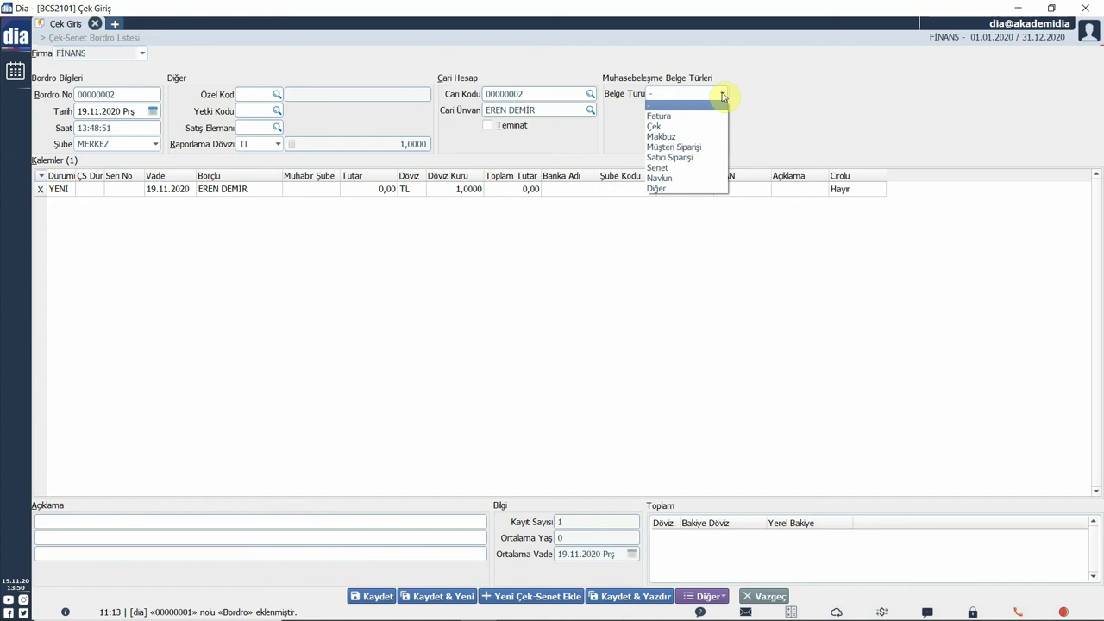
{"action": "left_click", "coordinate": [683, 188]}
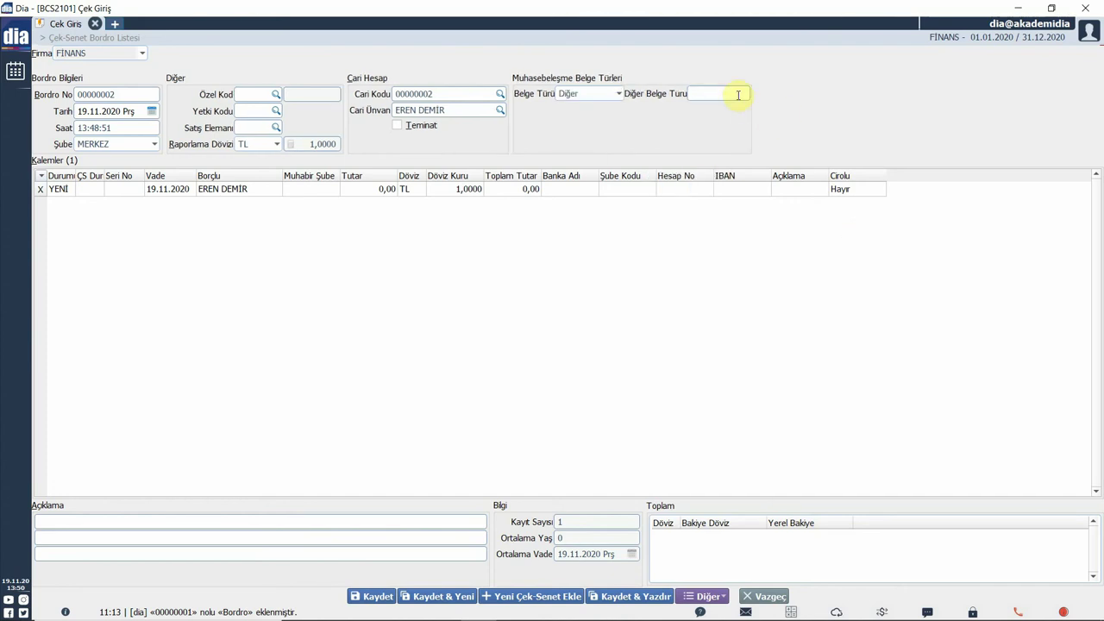
{"action": "left_click", "coordinate": [615, 95]}
{"action": "left_click", "coordinate": [596, 104]}
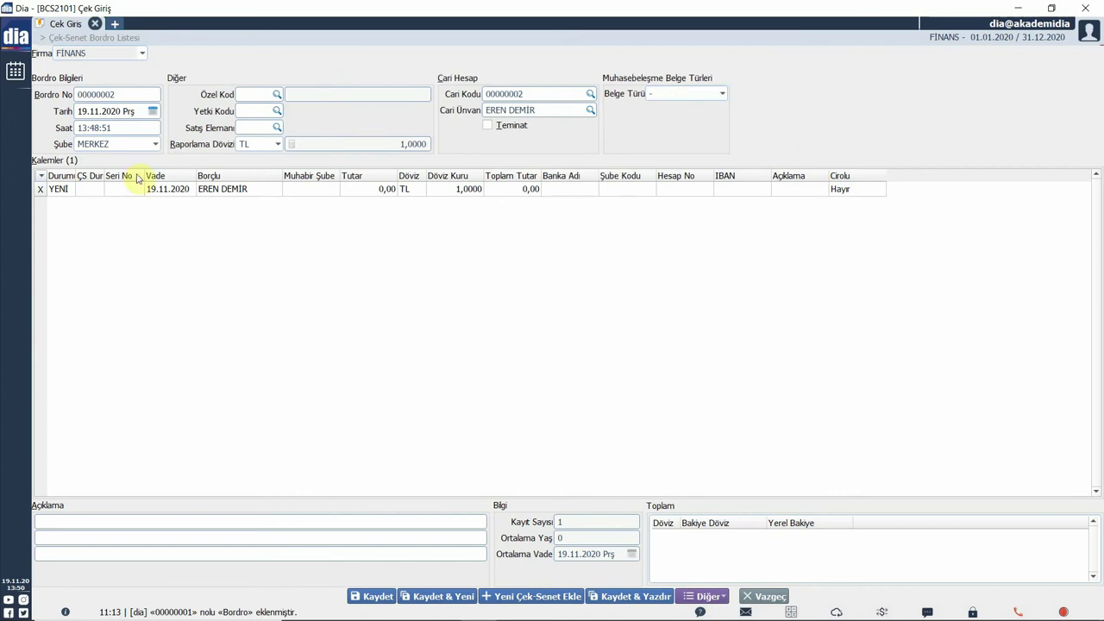
- Widen the Durumu column and enter 8954156 as the check's serial number in the first row
{"action": "left_click_drag", "start_coordinate": [76, 176], "coordinate": [95, 177]}
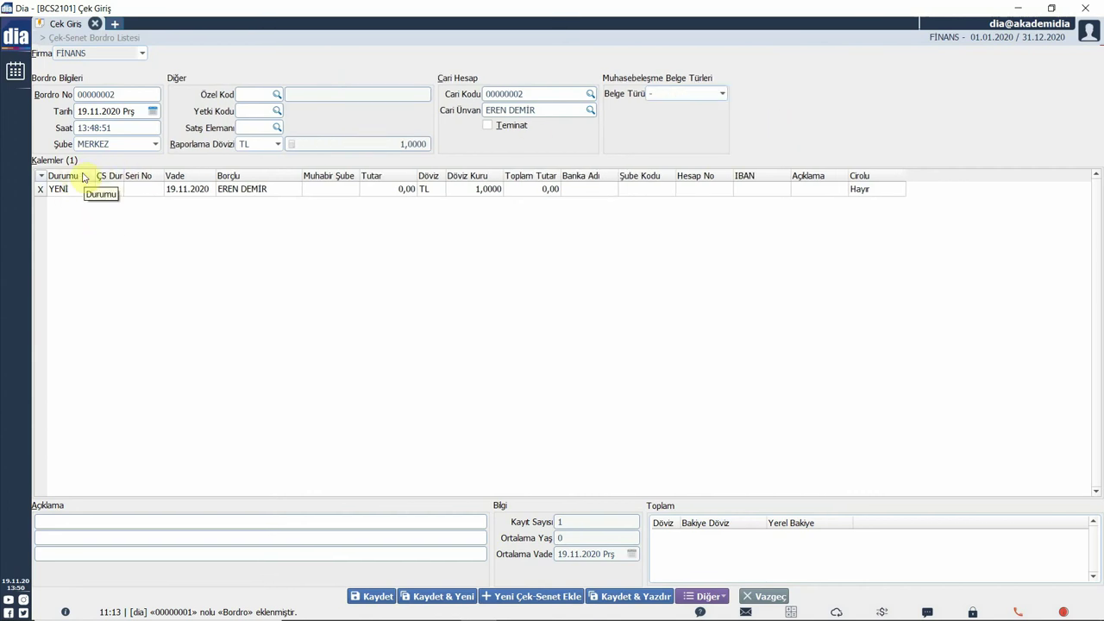
{"action": "left_click", "coordinate": [81, 190]}
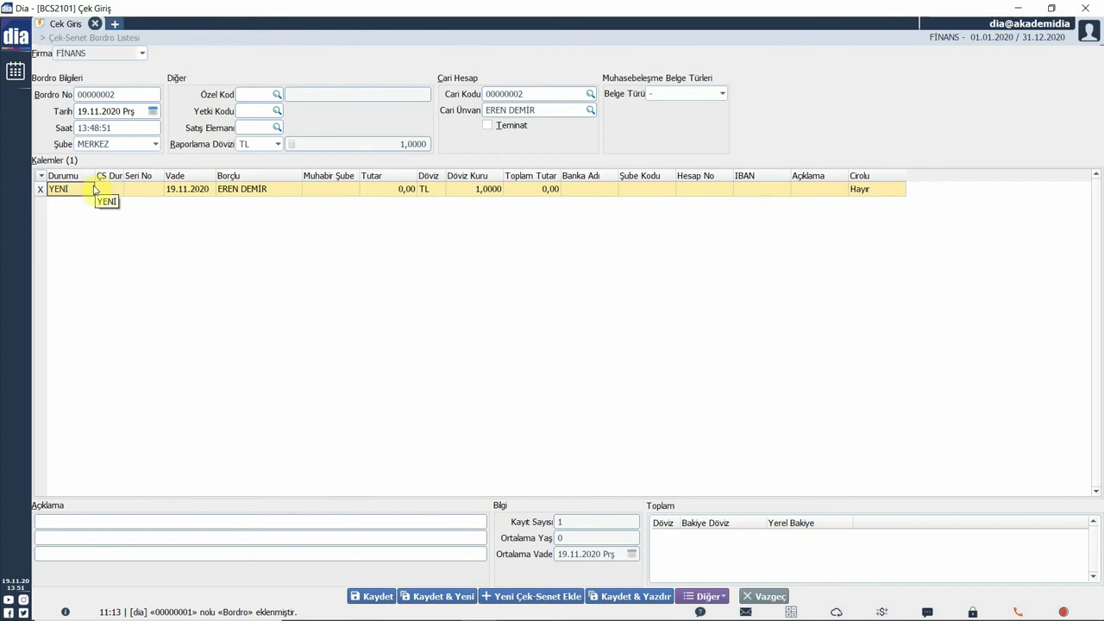
{"action": "left_click", "coordinate": [138, 189]}
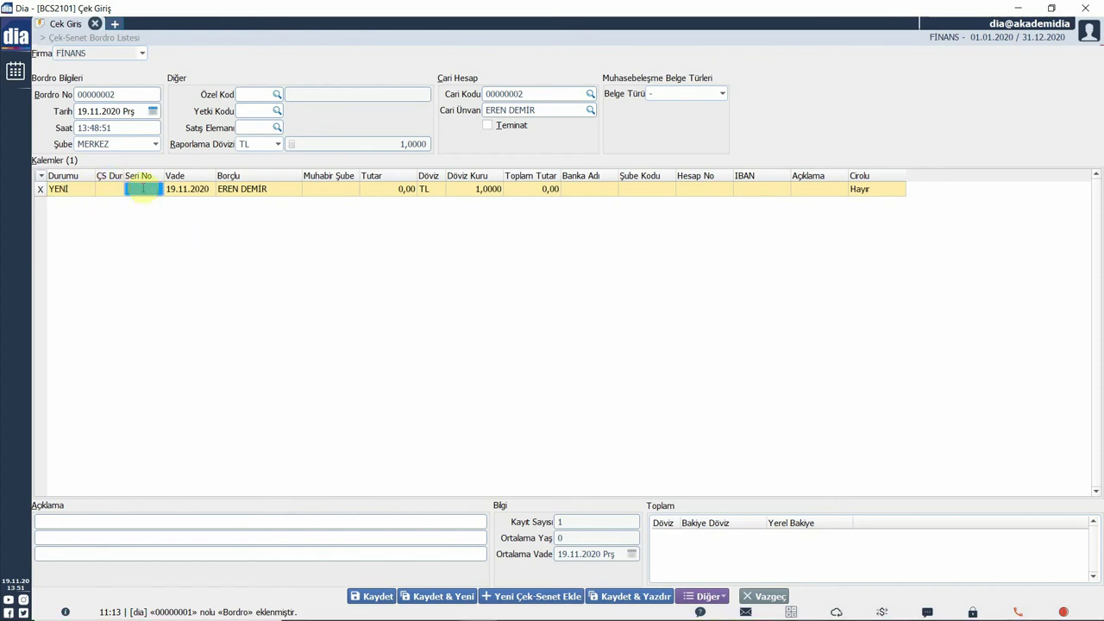
{"action": "type", "text": "123"}
- Set the check's due date (Vade) to 19.12.2020
{"action": "left_click", "coordinate": [212, 192]}
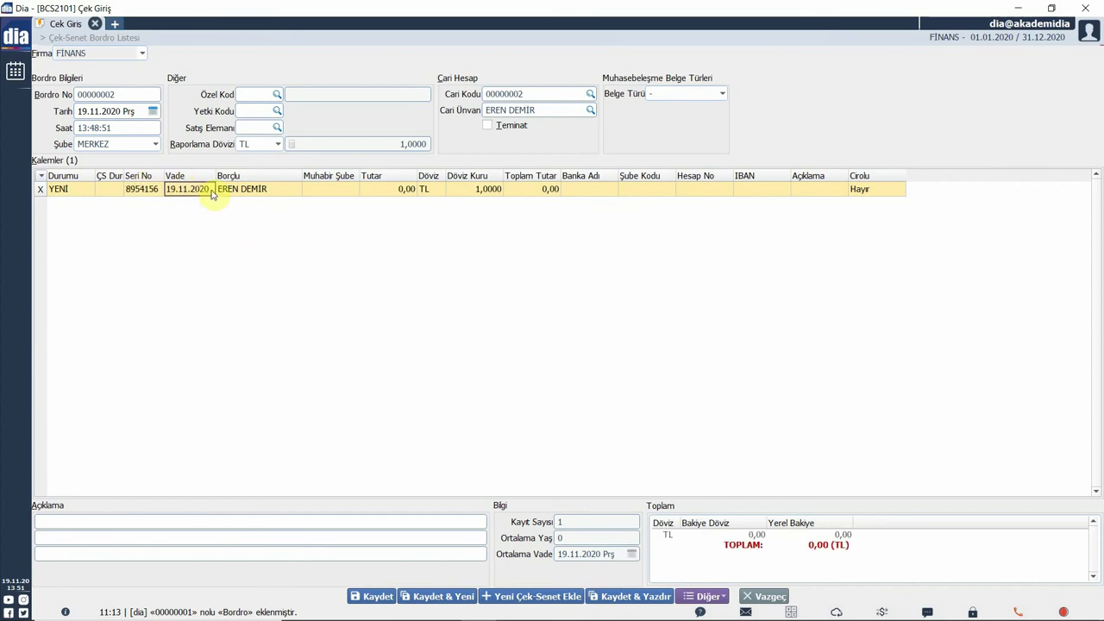
{"action": "left_click", "coordinate": [186, 189]}
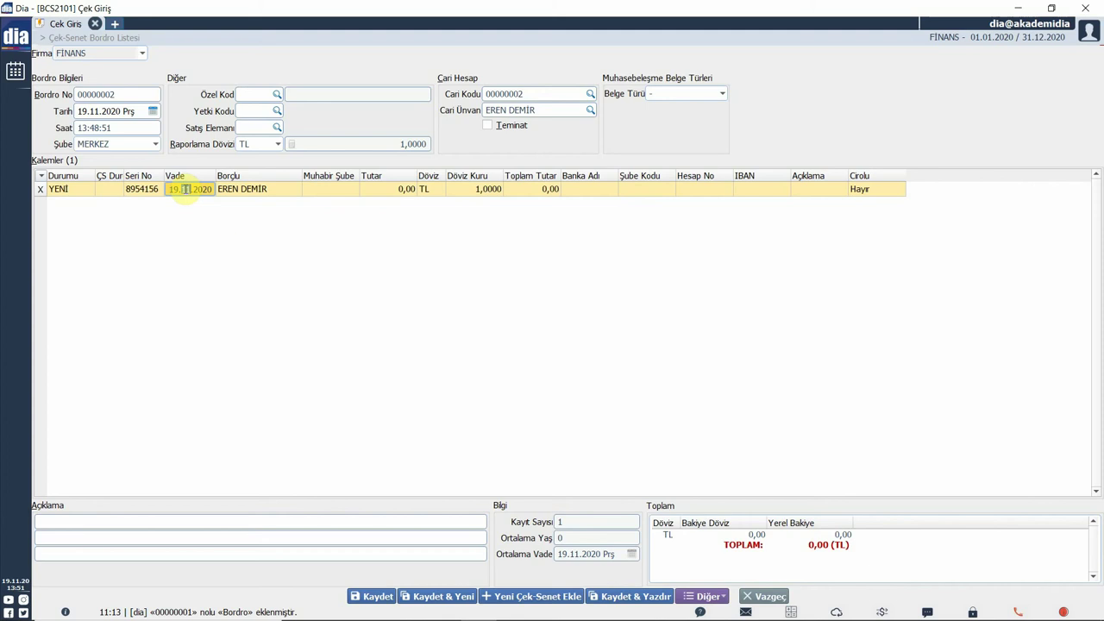
{"action": "type", "text": "12"}
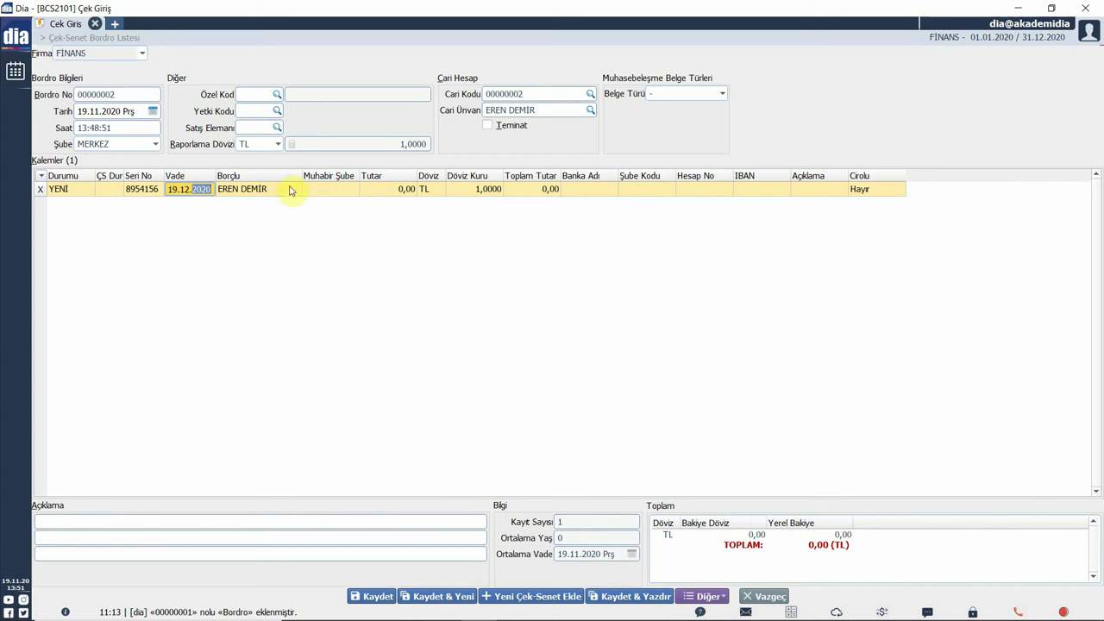
{"action": "key", "text": "Tab"}
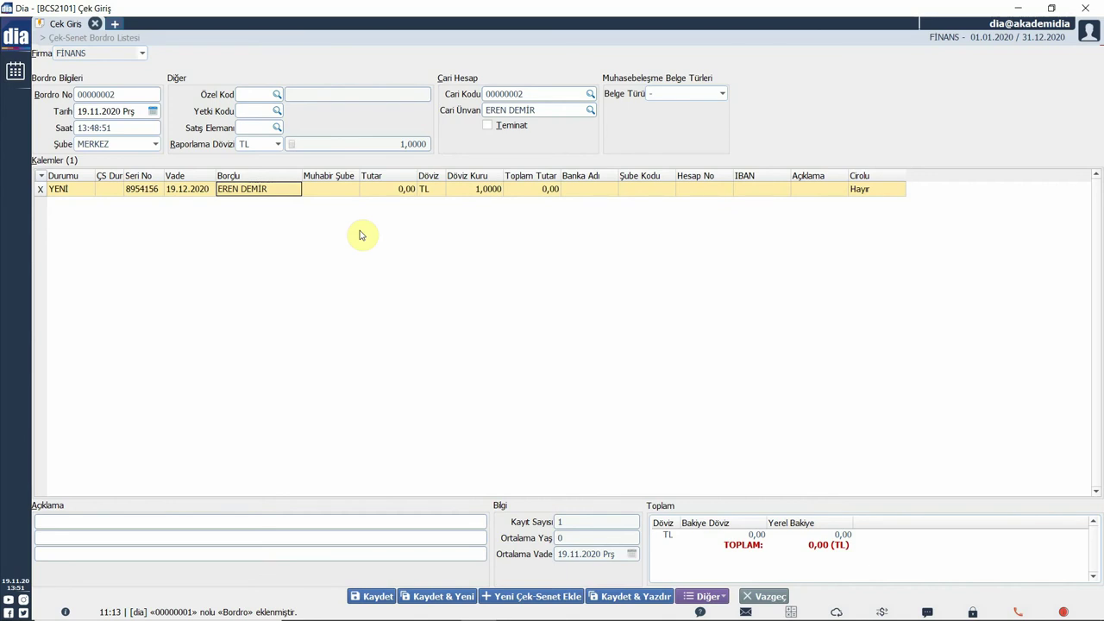
- Replace the check's debtor with A KİŞİSİ and enter ACIBADEM as the correspondent branch (Muhabir Şube)
{"action": "key", "text": "F2"}
{"action": "key", "text": "BackSpace"}
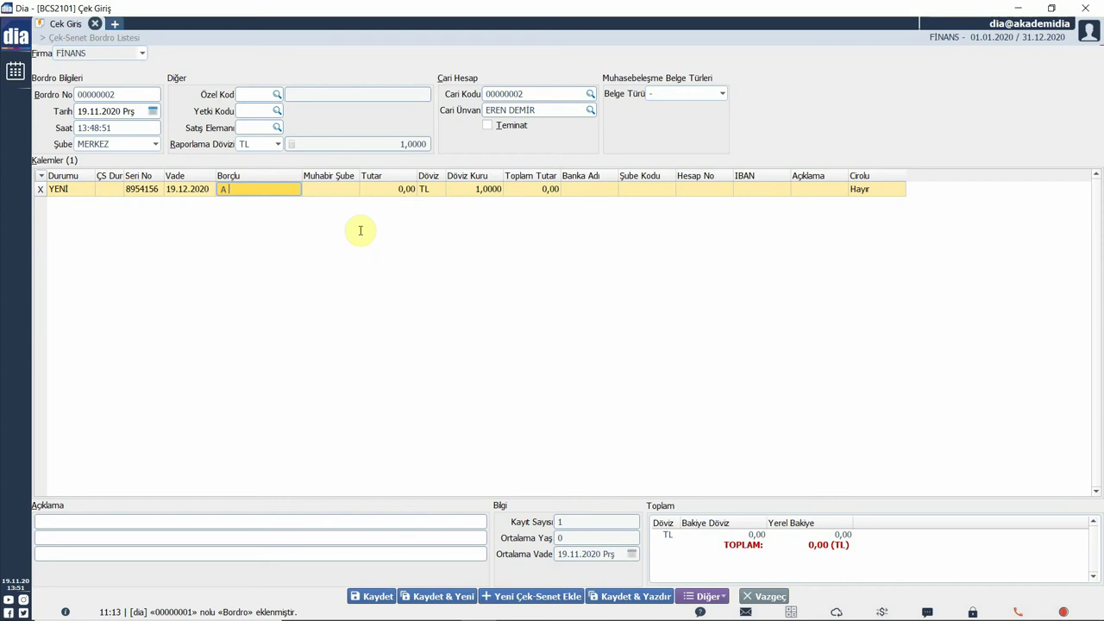
{"action": "type", "text": "A KİŞİSİ"}
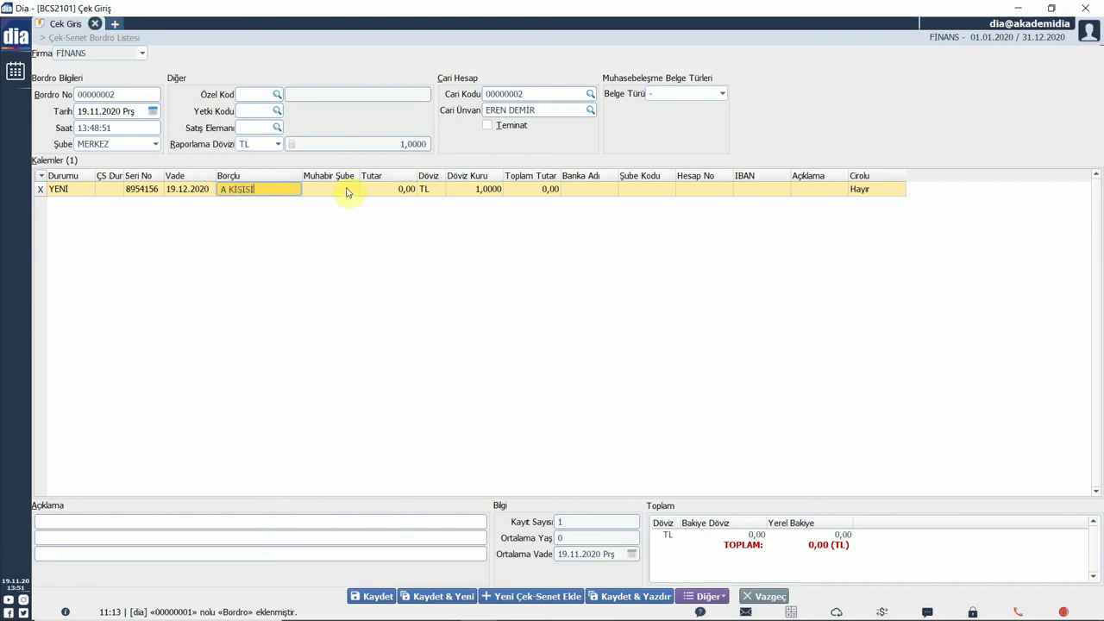
{"action": "left_click", "coordinate": [347, 192]}
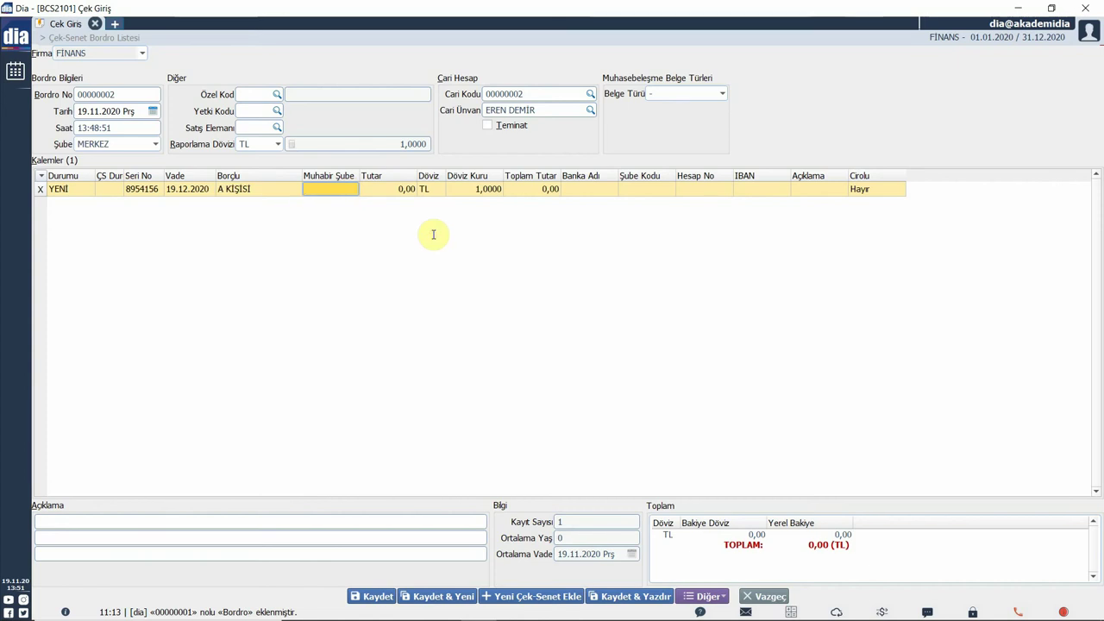
{"action": "type", "text": "ACIBADEM"}
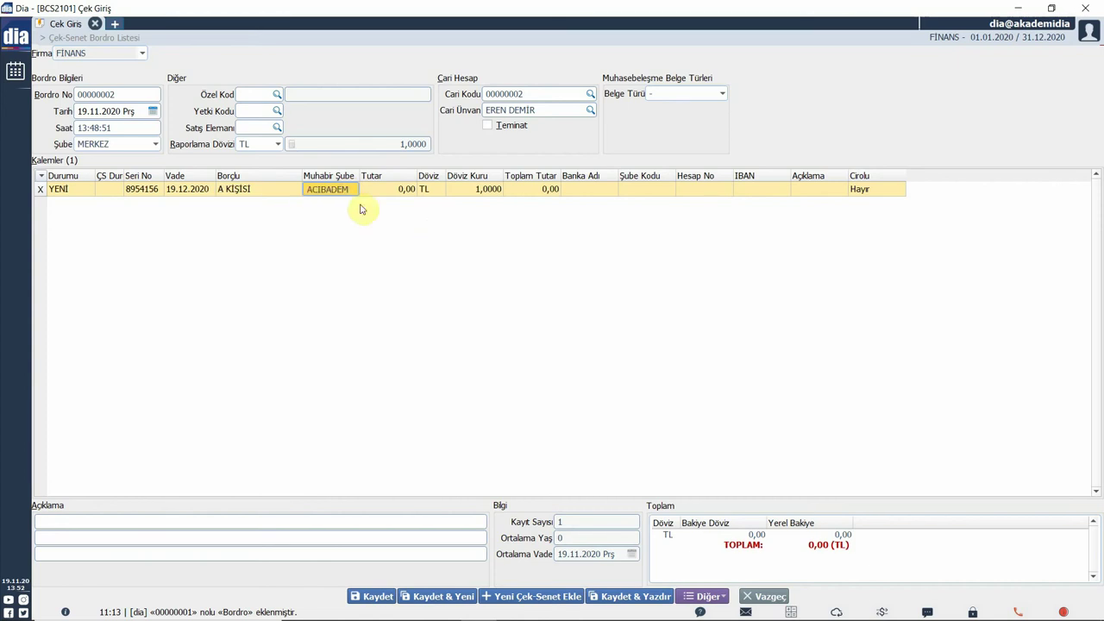
- Set the check's amount to 15000 and its currency to USD
{"action": "left_click", "coordinate": [402, 186]}
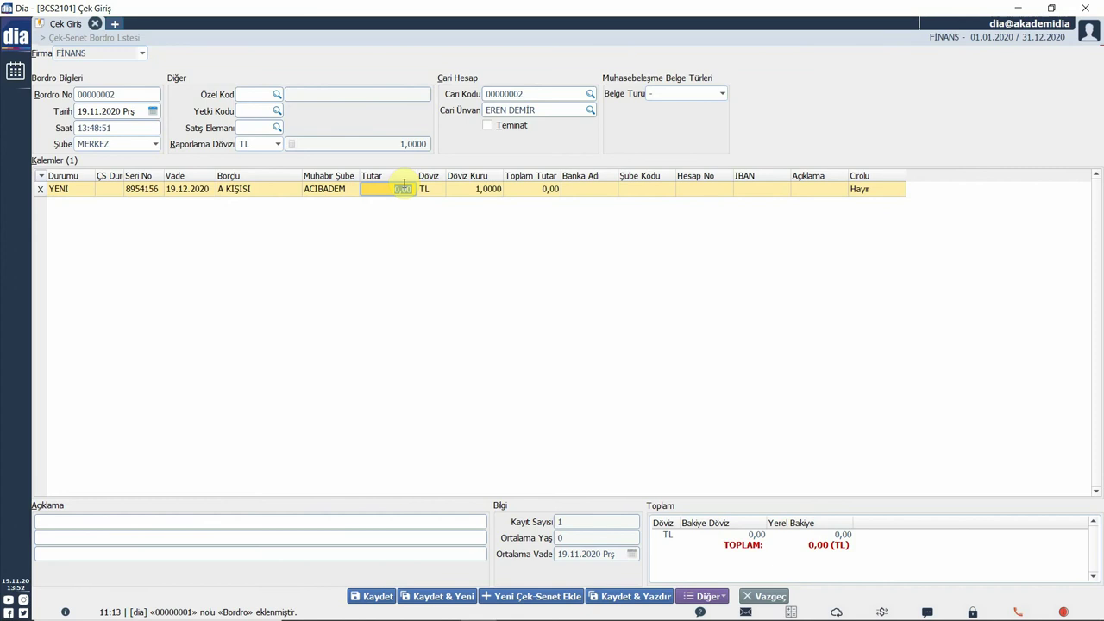
{"action": "type", "text": "15000"}
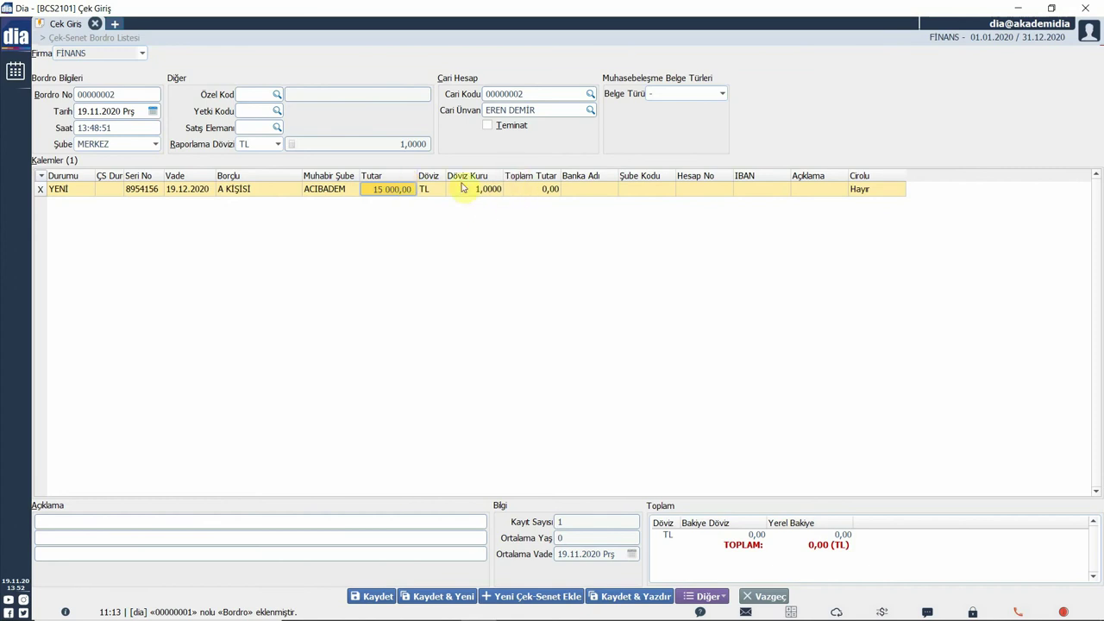
{"action": "key", "text": "Tab"}
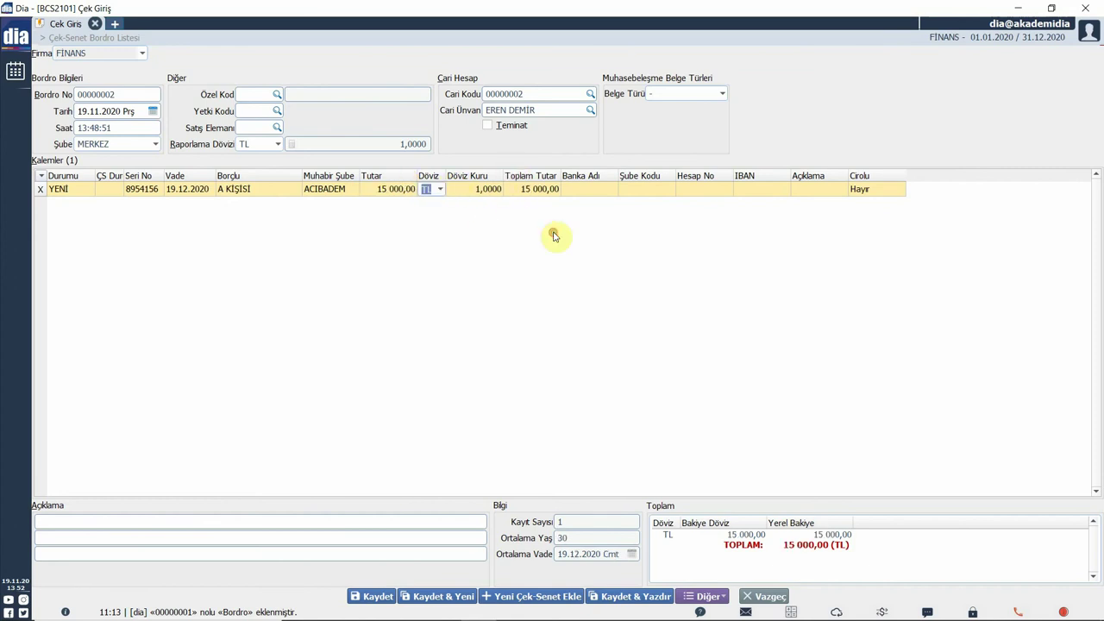
{"action": "key", "text": "alt+Down"}
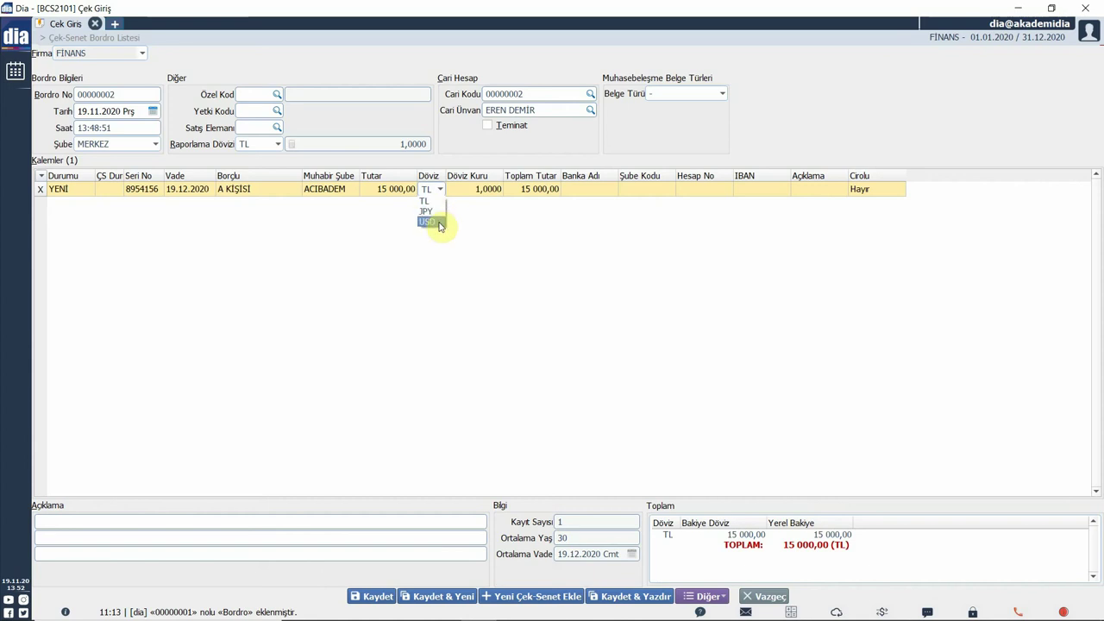
{"action": "key", "text": "Tab"}
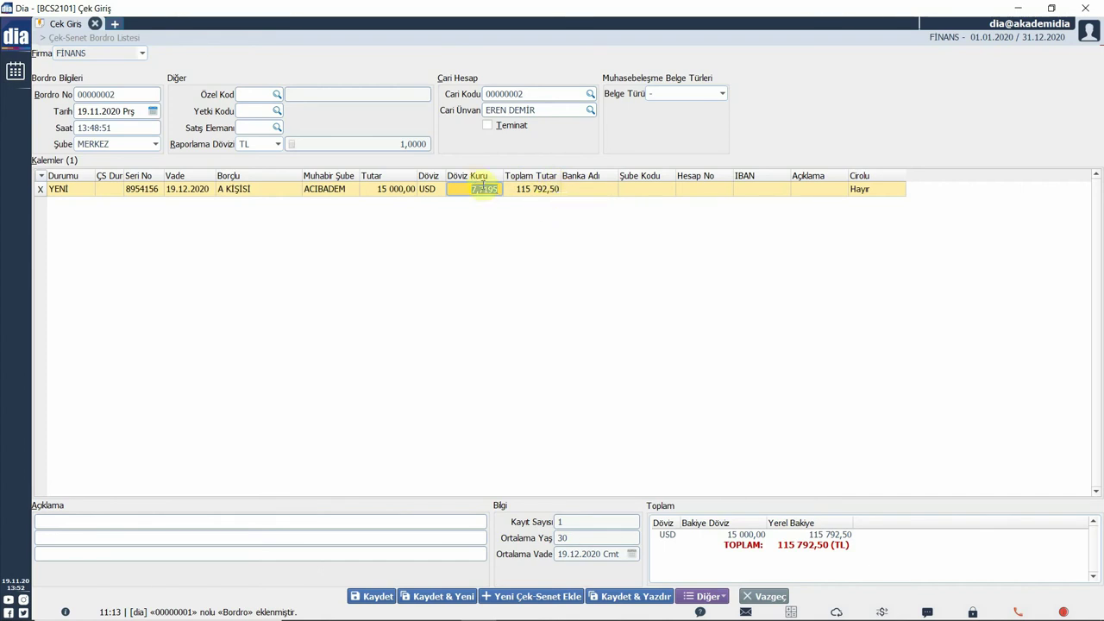
- Change the currency (Döviz) of the check in the first row to TL
{"action": "key", "text": "shift+Tab"}
{"action": "key", "text": "alt+Down"}
{"action": "key", "text": "Tab"}
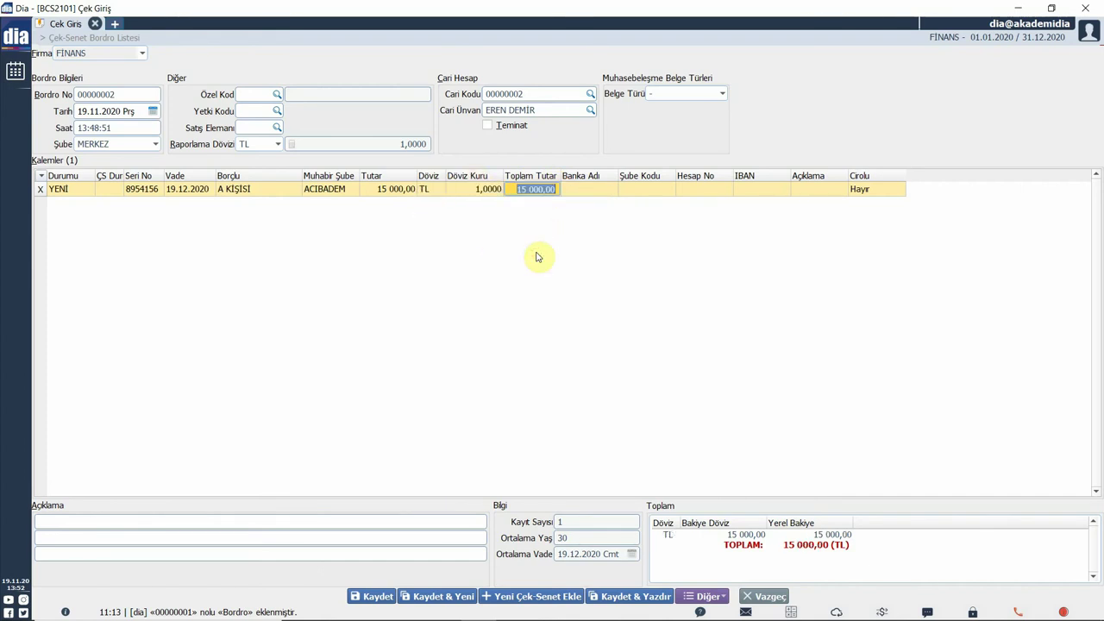
- Set the check's bank to TÜRKİYE GARANTİ BANKASI A.Ş., branch MALTEPE / İSTANBUL (00205), by filtering the bank and branch list for GARANTİ and MALTEPE
{"action": "key", "text": "Tab"}
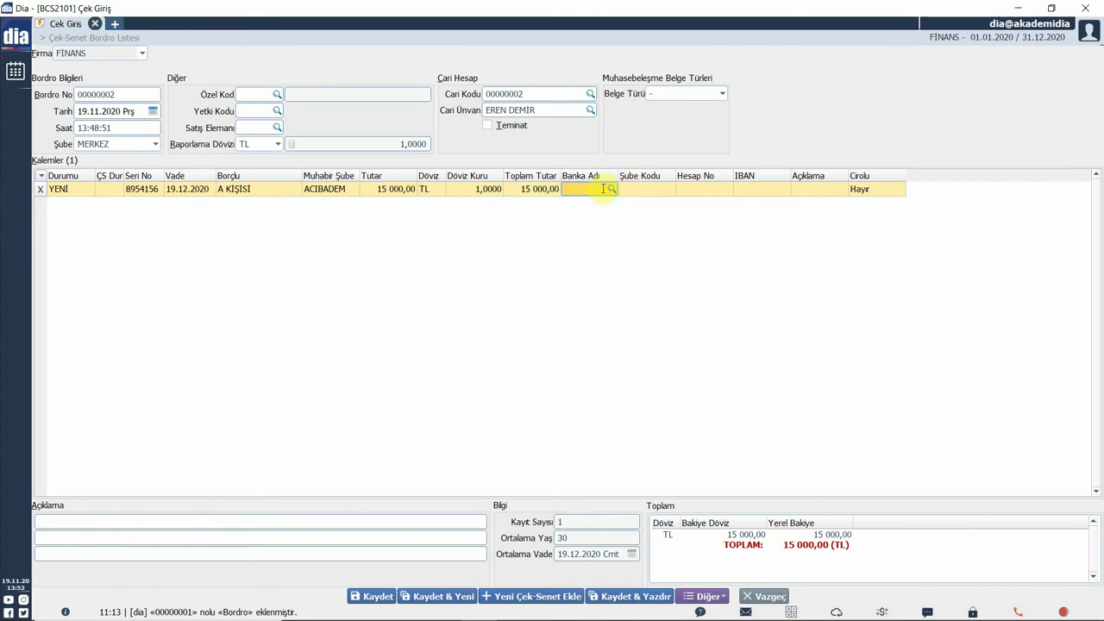
{"action": "left_click", "coordinate": [610, 188]}
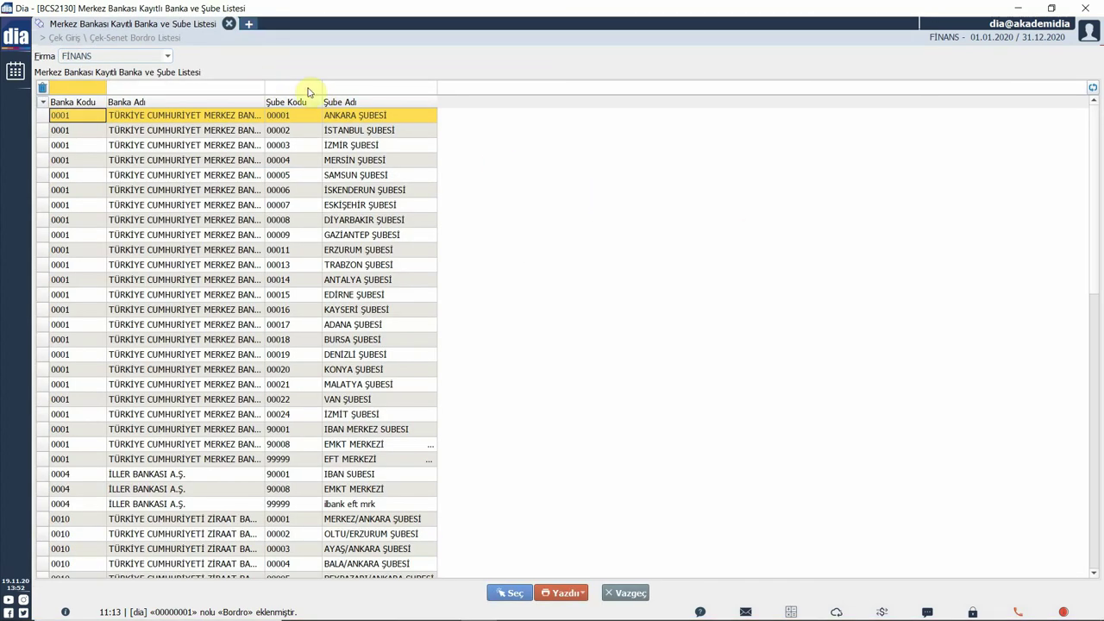
{"action": "left_click", "coordinate": [338, 90]}
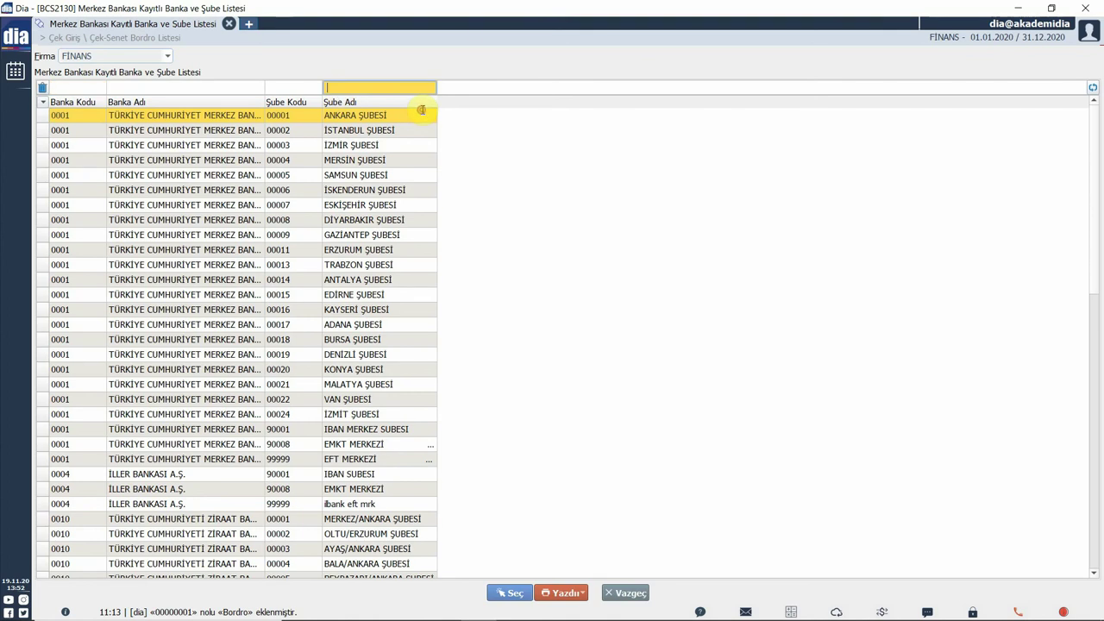
{"action": "type", "text": "MALTEPE"}
{"action": "left_click", "coordinate": [212, 87]}
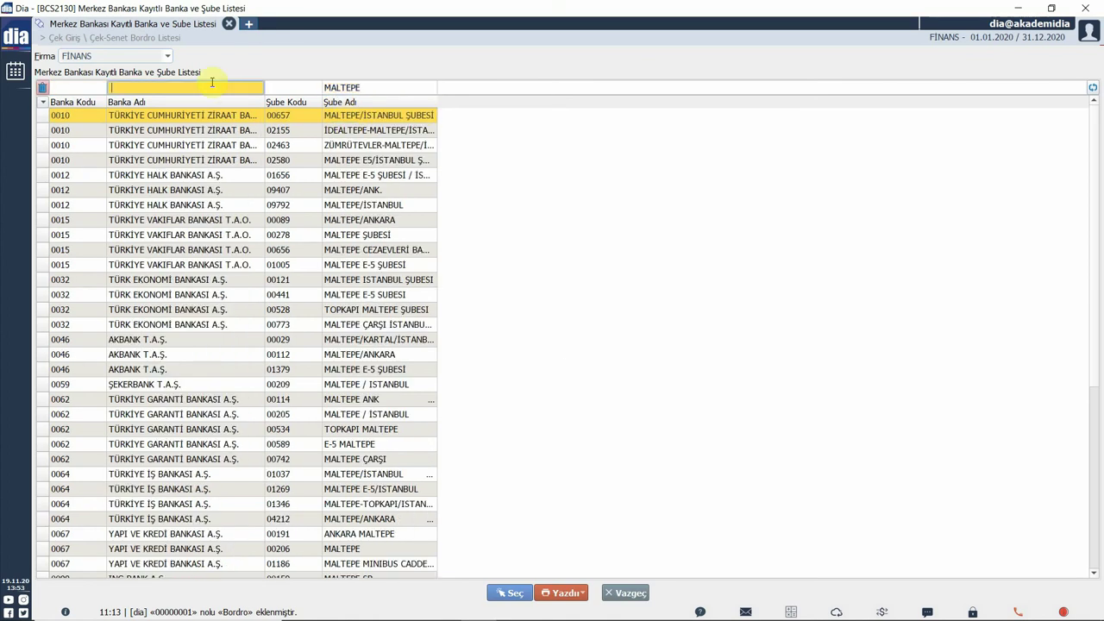
{"action": "type", "text": "GARANTİ"}
{"action": "key", "text": "Return"}
{"action": "key", "text": "Down"}
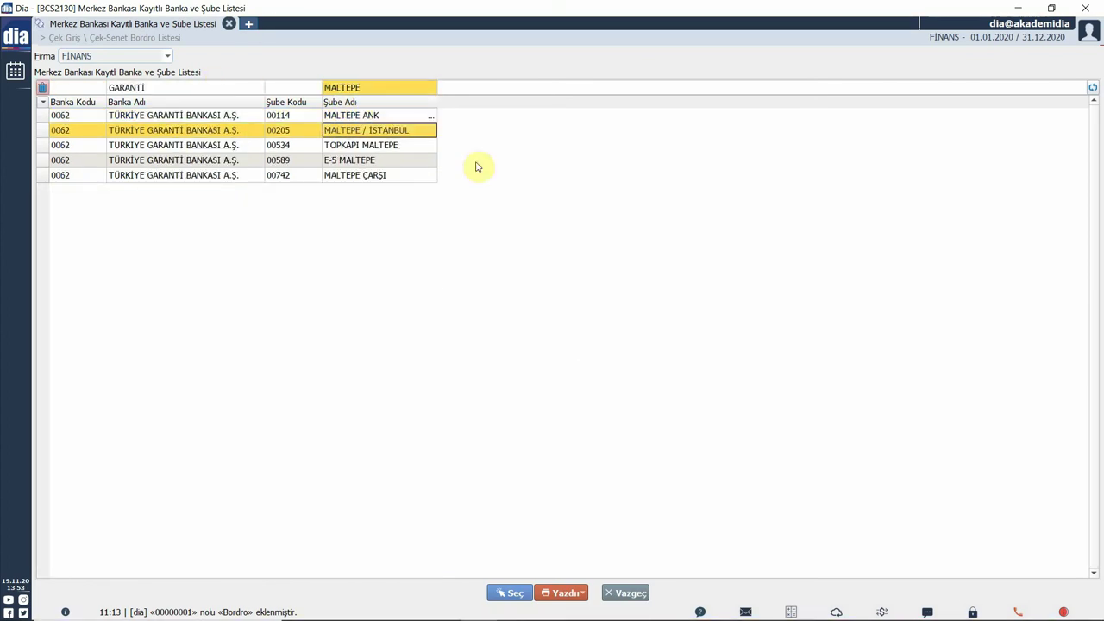
{"action": "key", "text": "Return"}
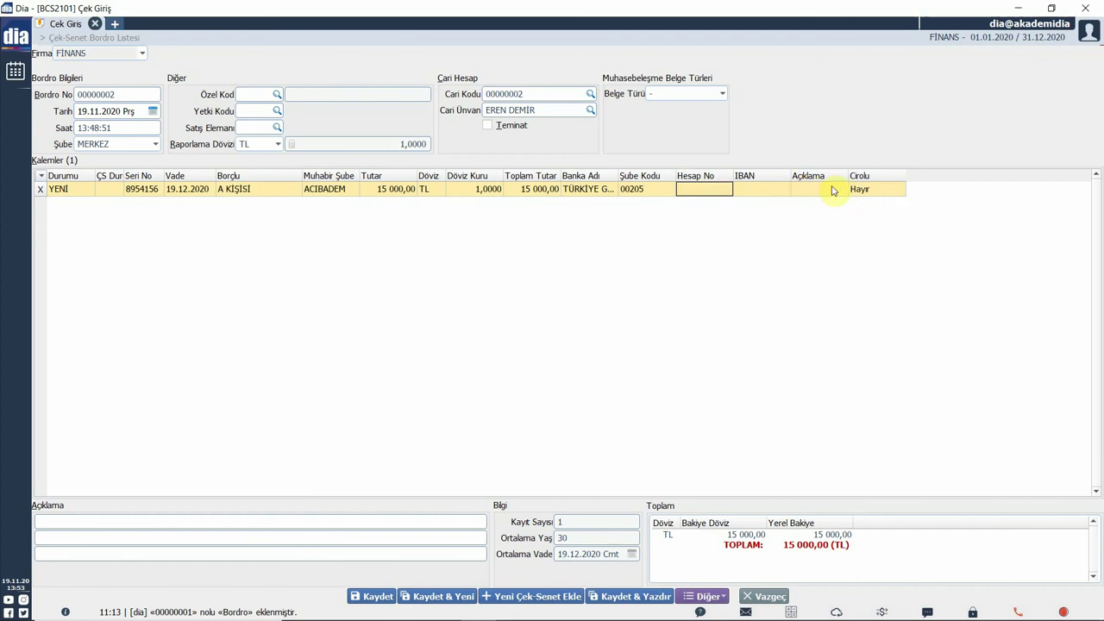
- Leave the check's description (Açıklama) empty and choose Hayır for its endorsement option (Cirolu)
{"action": "left_click", "coordinate": [833, 190]}
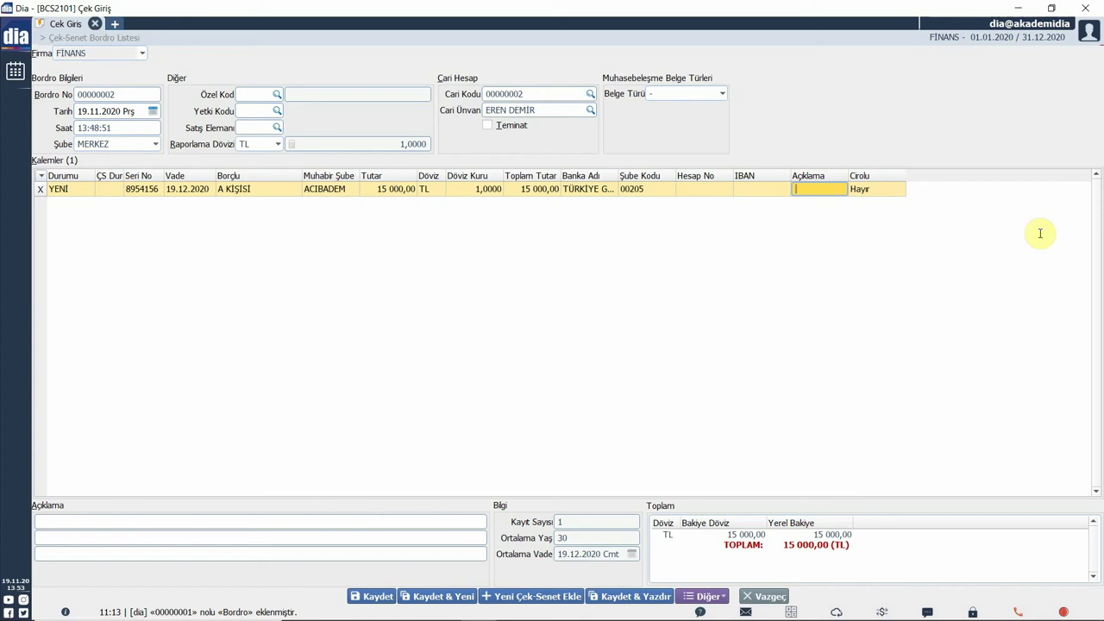
{"action": "left_click", "coordinate": [875, 191]}
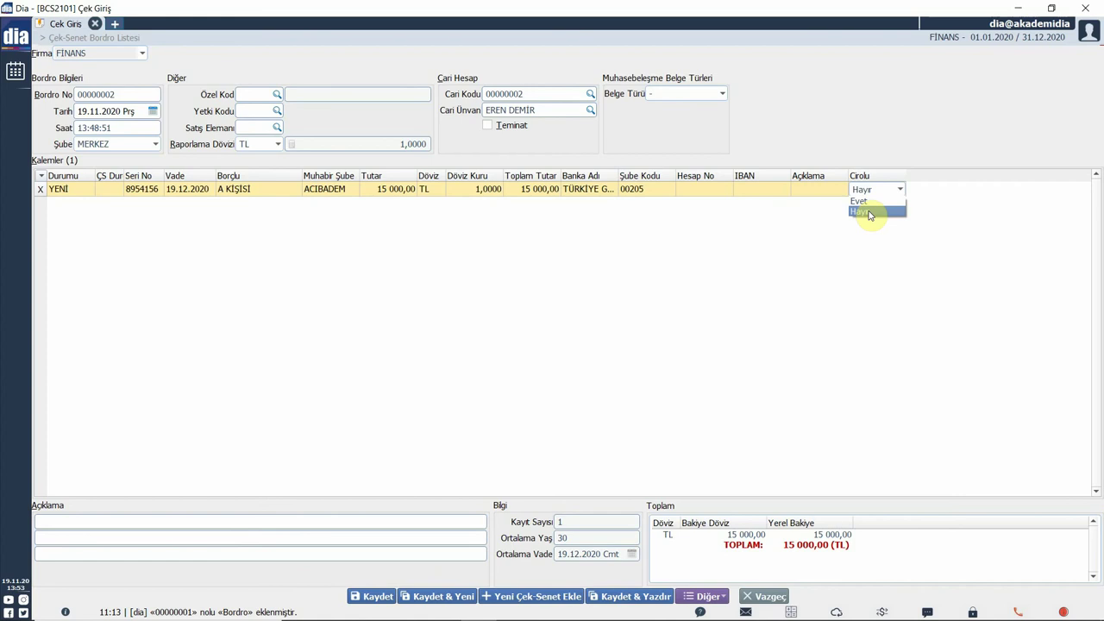
{"action": "key", "text": "Return"}
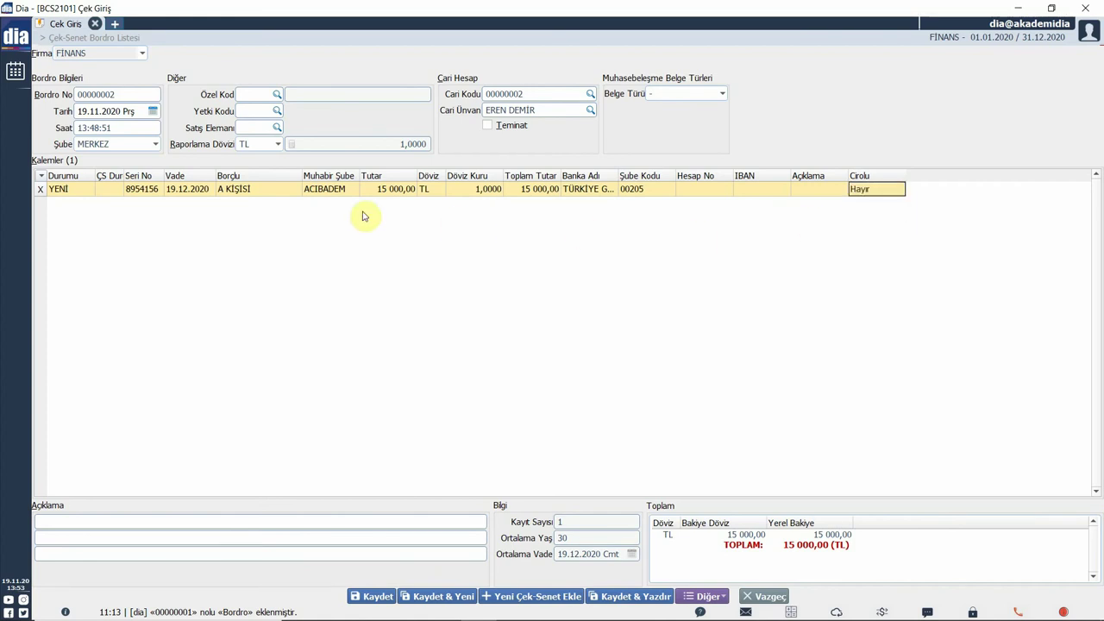
- Look over the columns that can be shown in the check rows
{"action": "left_click", "coordinate": [41, 177]}
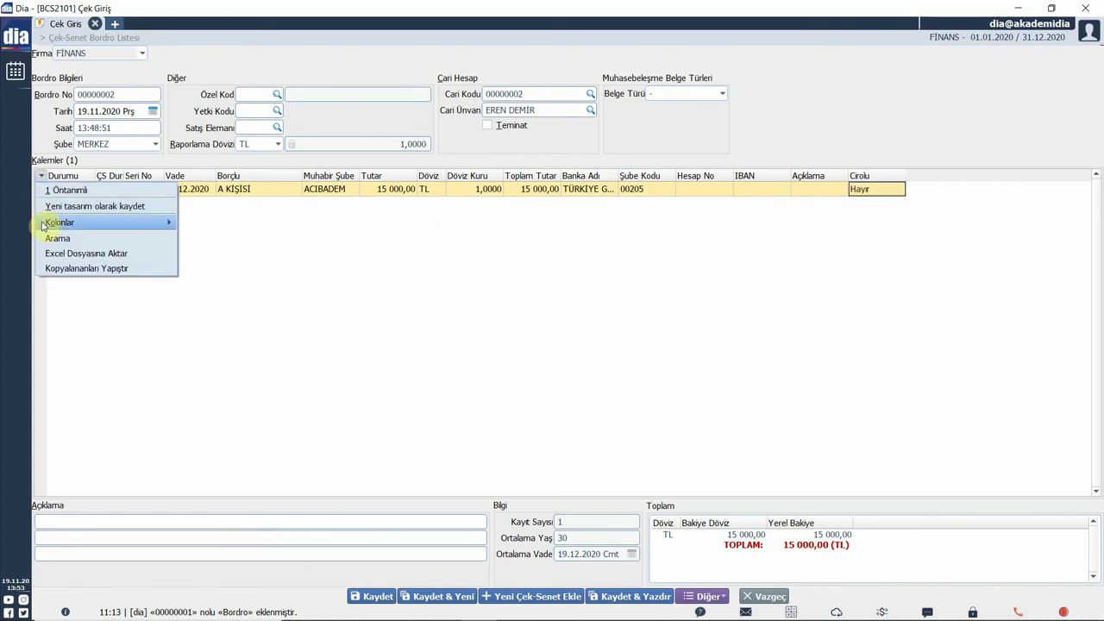
{"action": "mouse_move", "coordinate": [52, 223]}
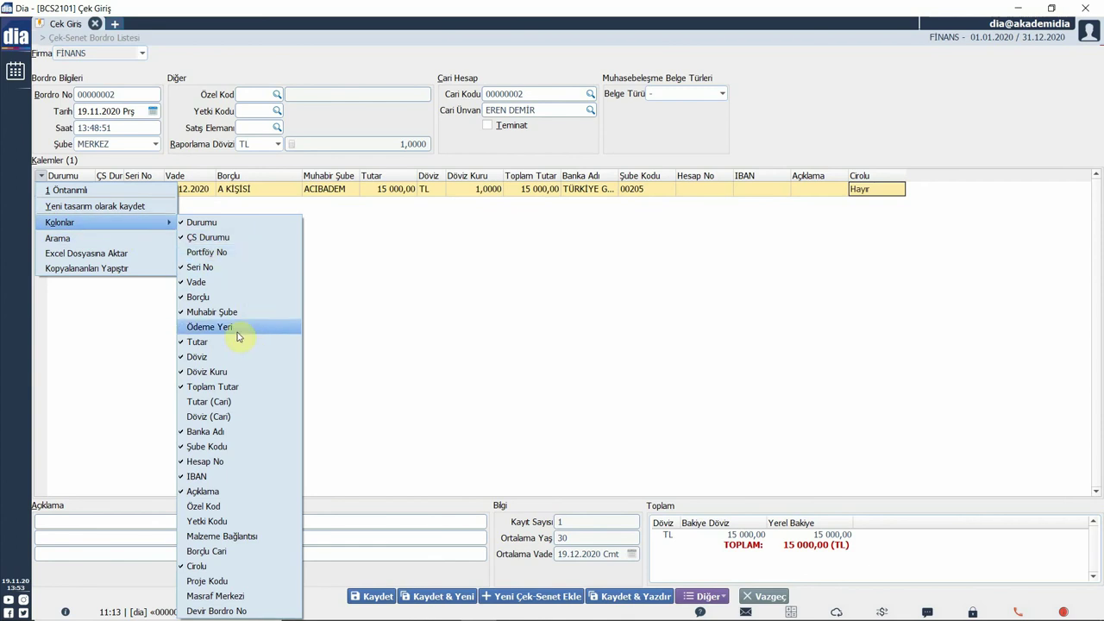
{"action": "left_click", "coordinate": [358, 261]}
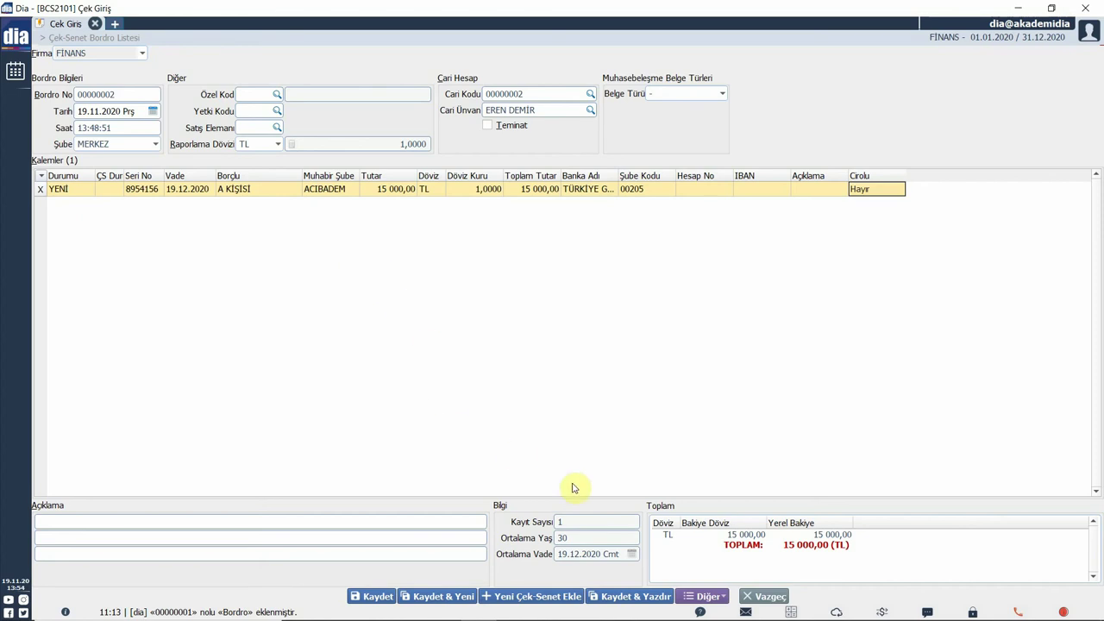
- Duplicate the check with Çek-Senet Çoğalt, creating 3 copies with due dates 14 days apart
{"action": "left_click", "coordinate": [691, 597]}
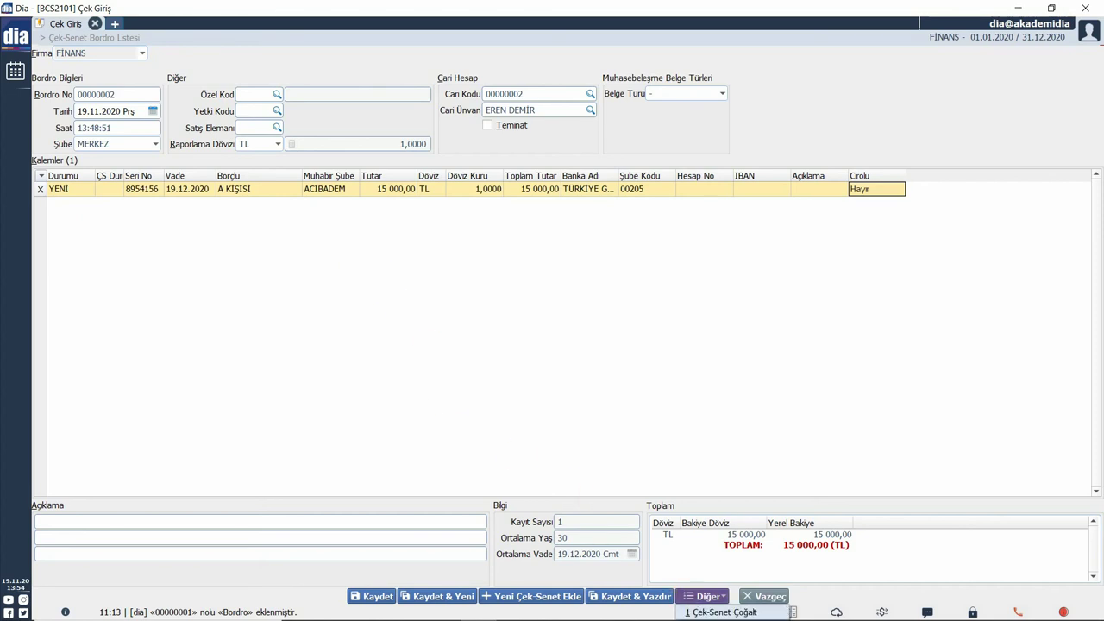
{"action": "left_click", "coordinate": [711, 613]}
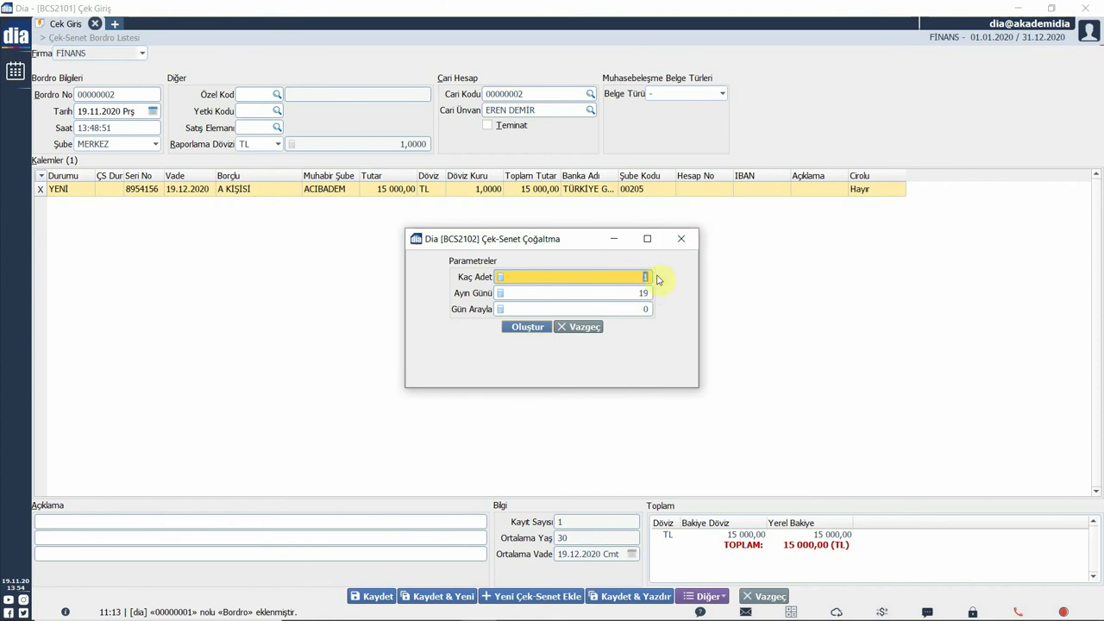
{"action": "left_click_drag", "start_coordinate": [644, 274], "coordinate": [617, 281]}
{"action": "type", "text": "3"}
{"action": "double_click", "coordinate": [641, 294]}
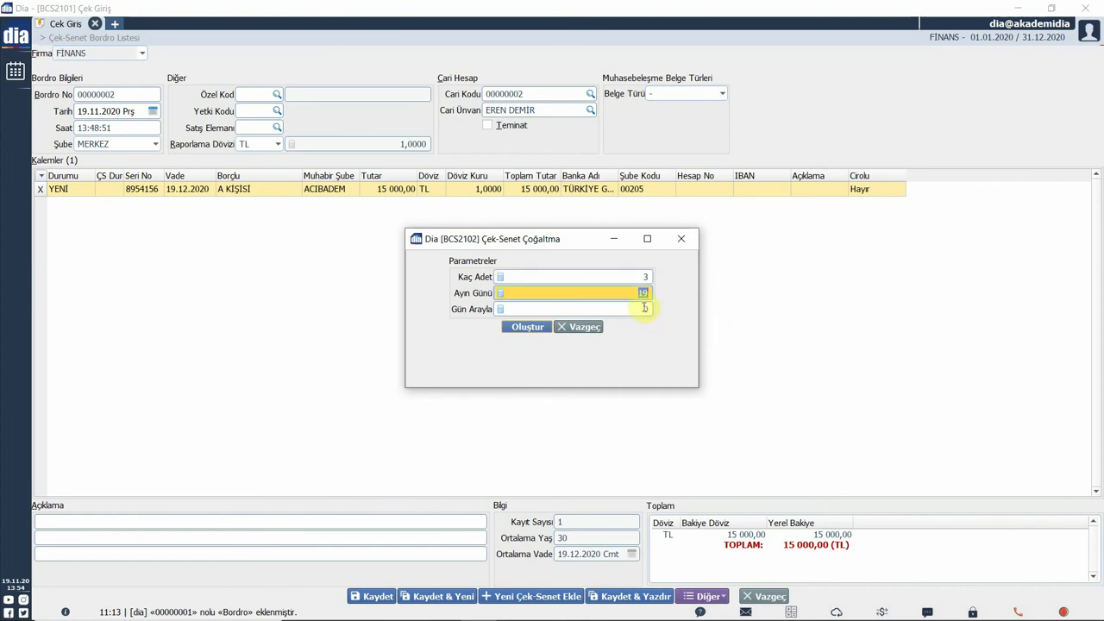
{"action": "left_click", "coordinate": [645, 308]}
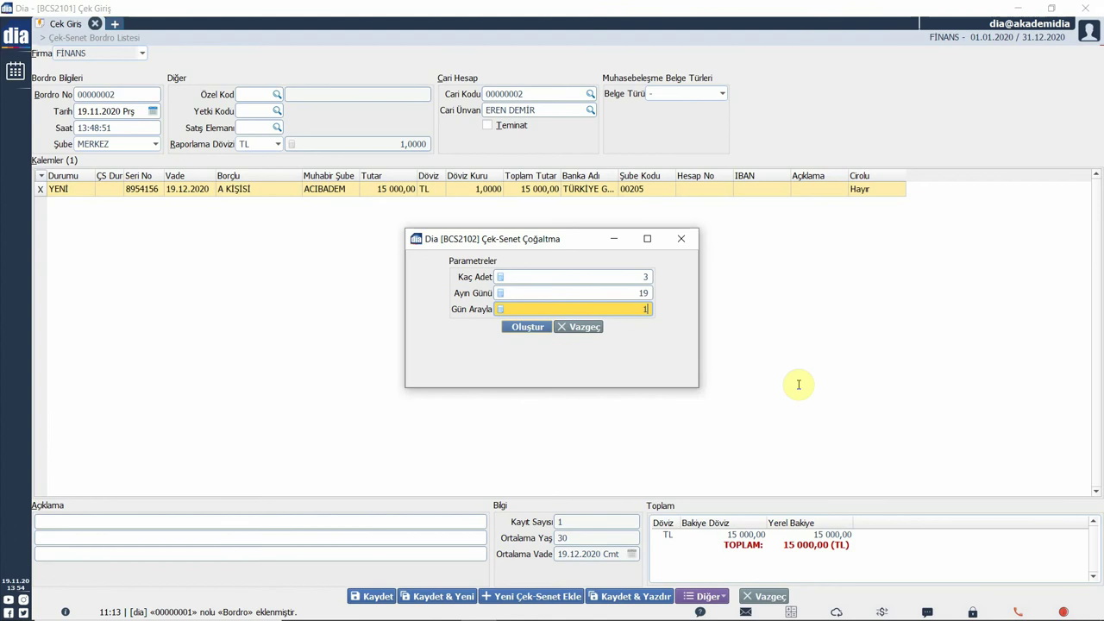
{"action": "left_click", "coordinate": [543, 330]}
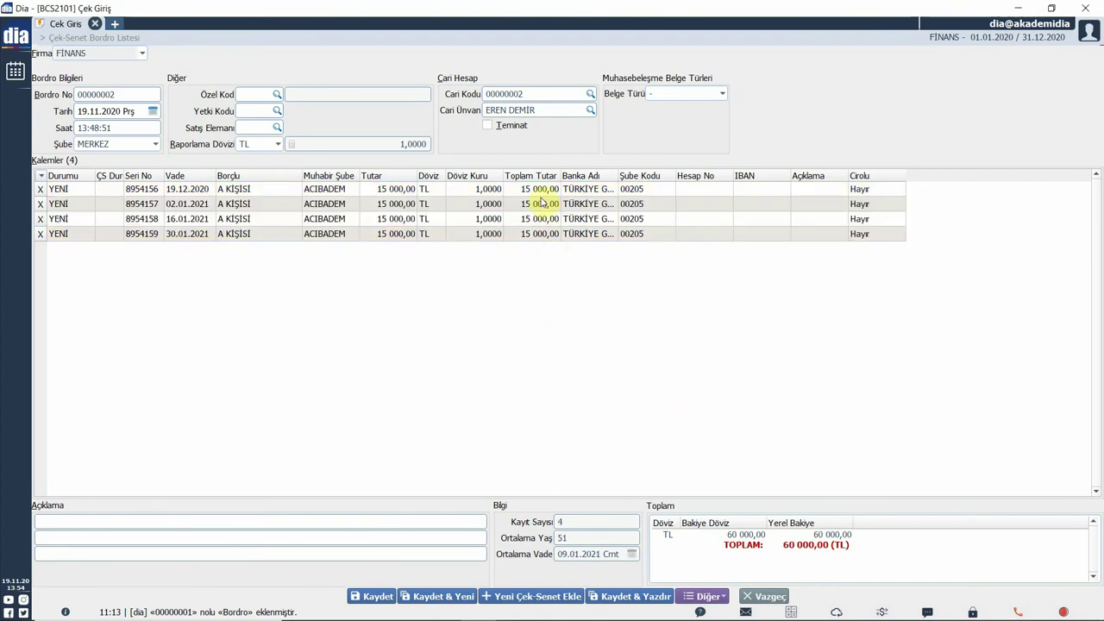
- Go through the due dates of the copied checks and save the Çek Giriş slip
{"action": "key", "text": "Down"}
{"action": "key", "text": "Down"}
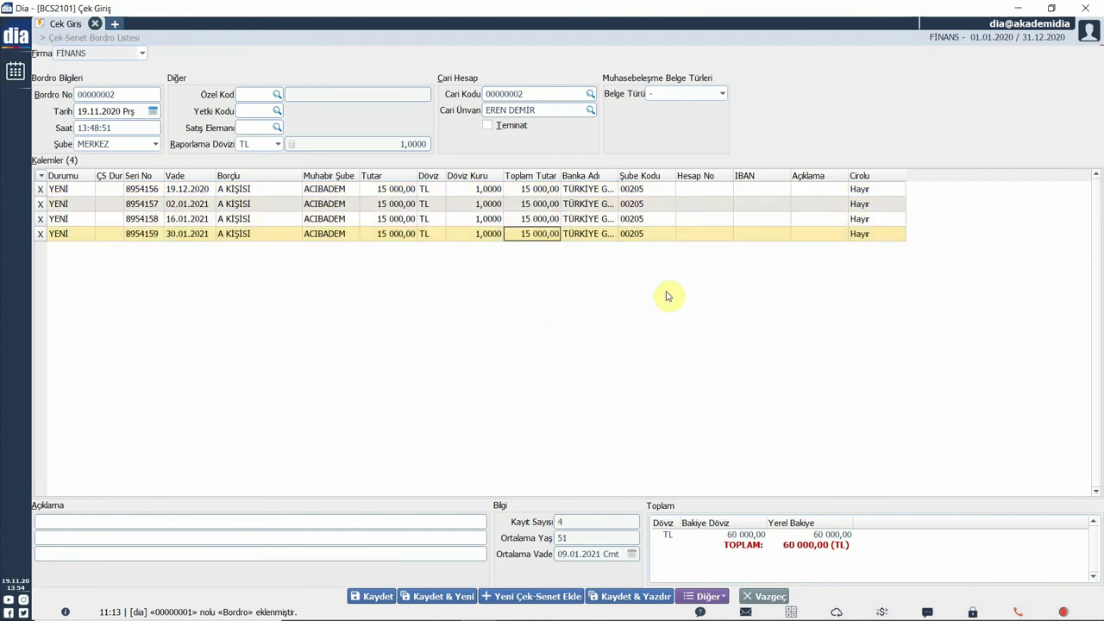
{"action": "left_click", "coordinate": [204, 209]}
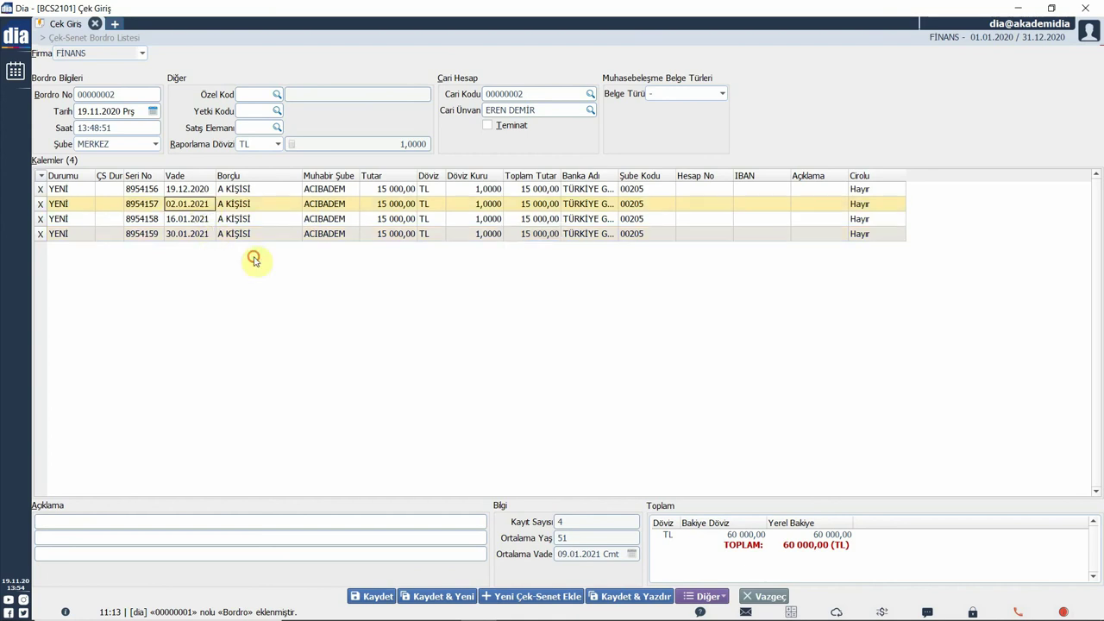
{"action": "left_click", "coordinate": [200, 221]}
{"action": "left_click", "coordinate": [204, 234]}
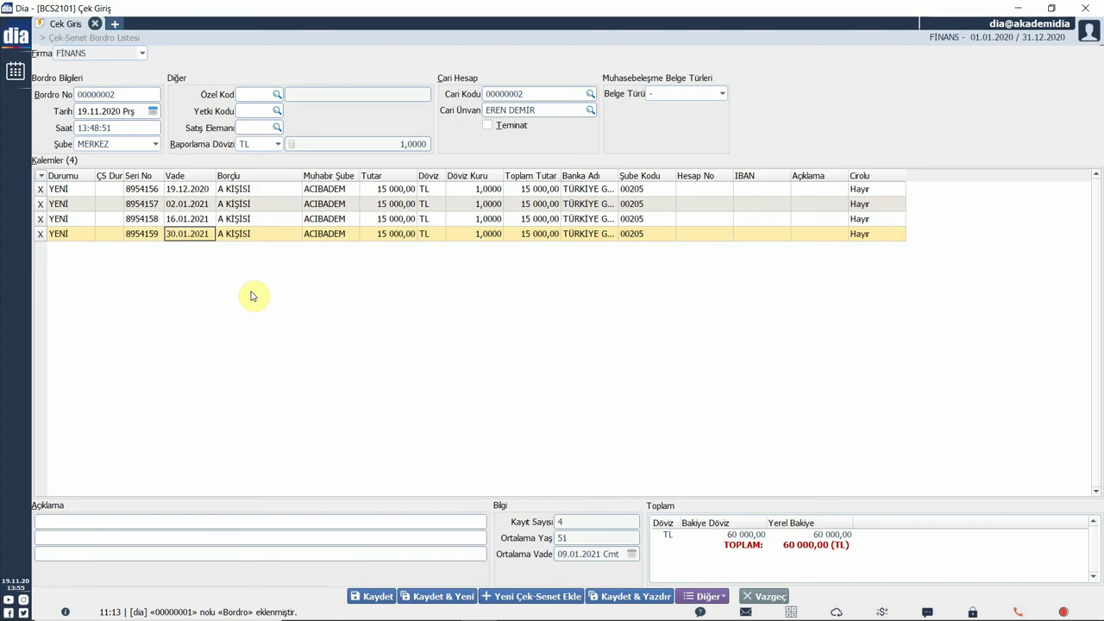
{"action": "left_click", "coordinate": [377, 595]}
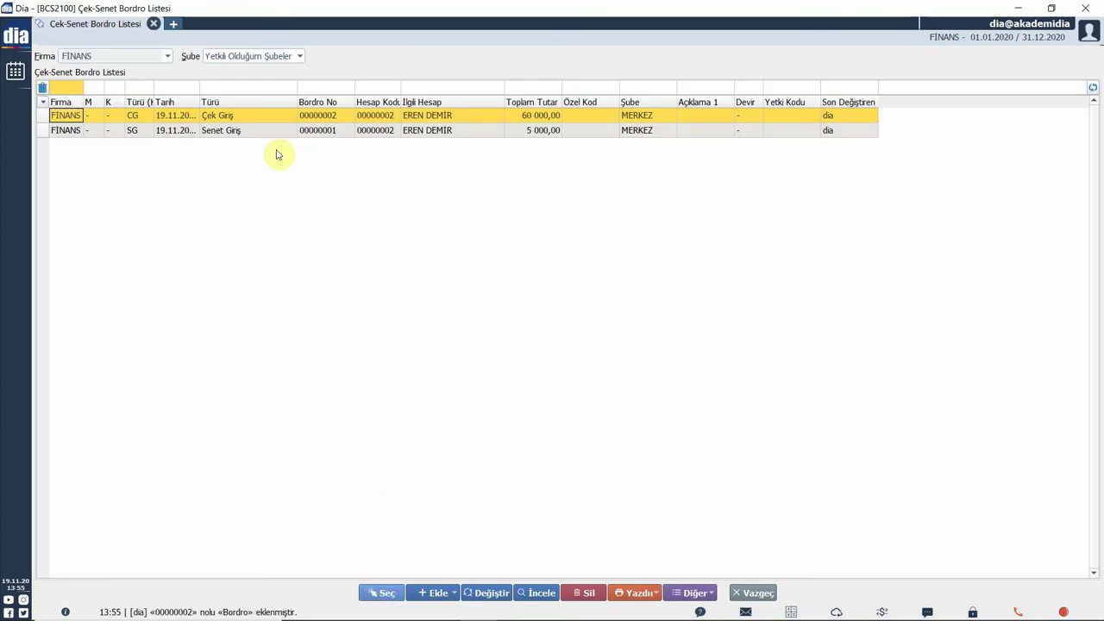
{"action": "left_click", "coordinate": [249, 118]}
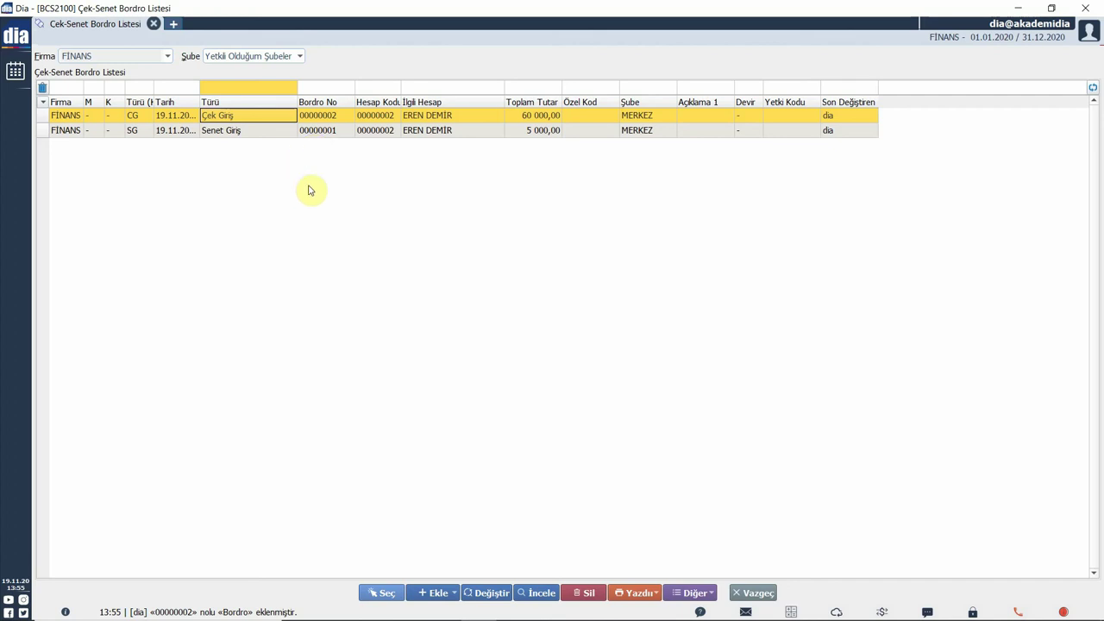
- Start a new Senet Çıkış - Cari Hesaba slip for handing a note over to a current account
{"action": "left_click", "coordinate": [432, 593]}
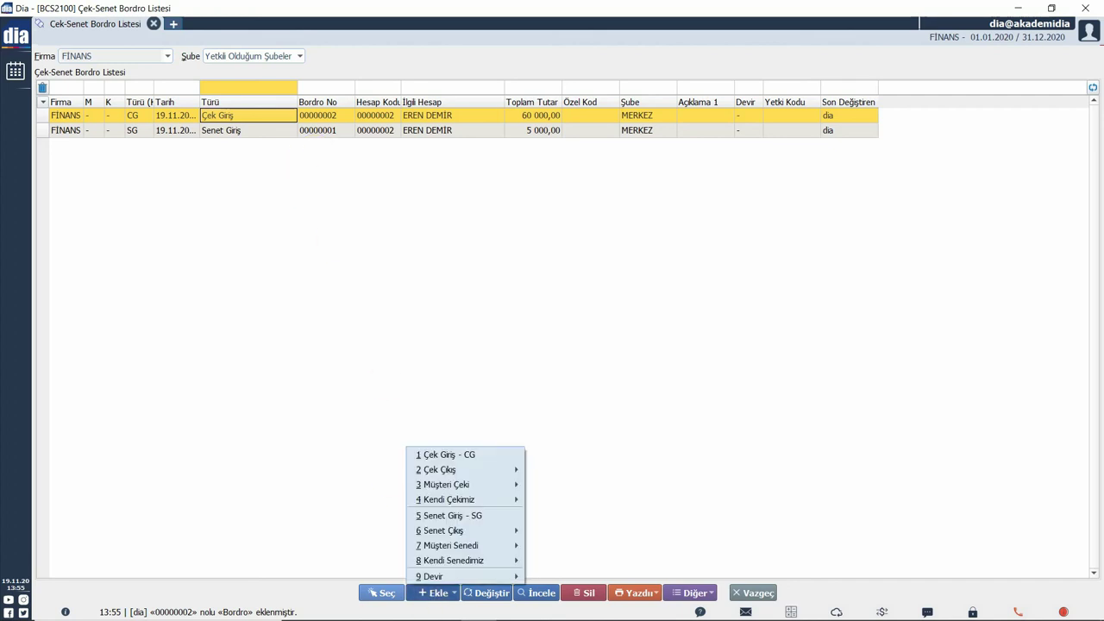
{"action": "mouse_move", "coordinate": [480, 533]}
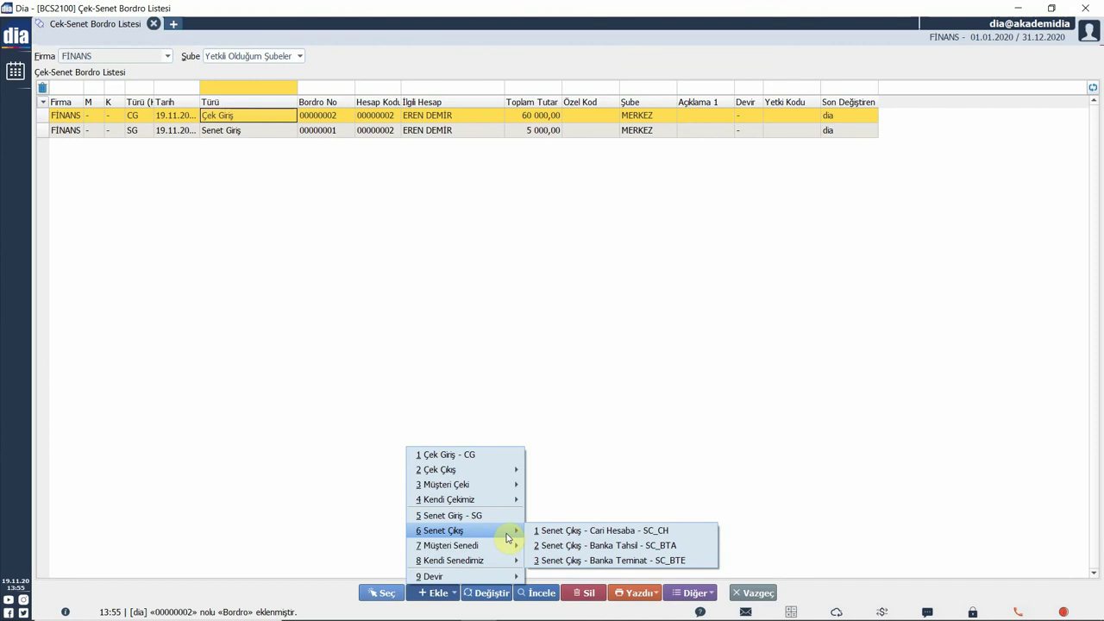
{"action": "left_click", "coordinate": [581, 531]}
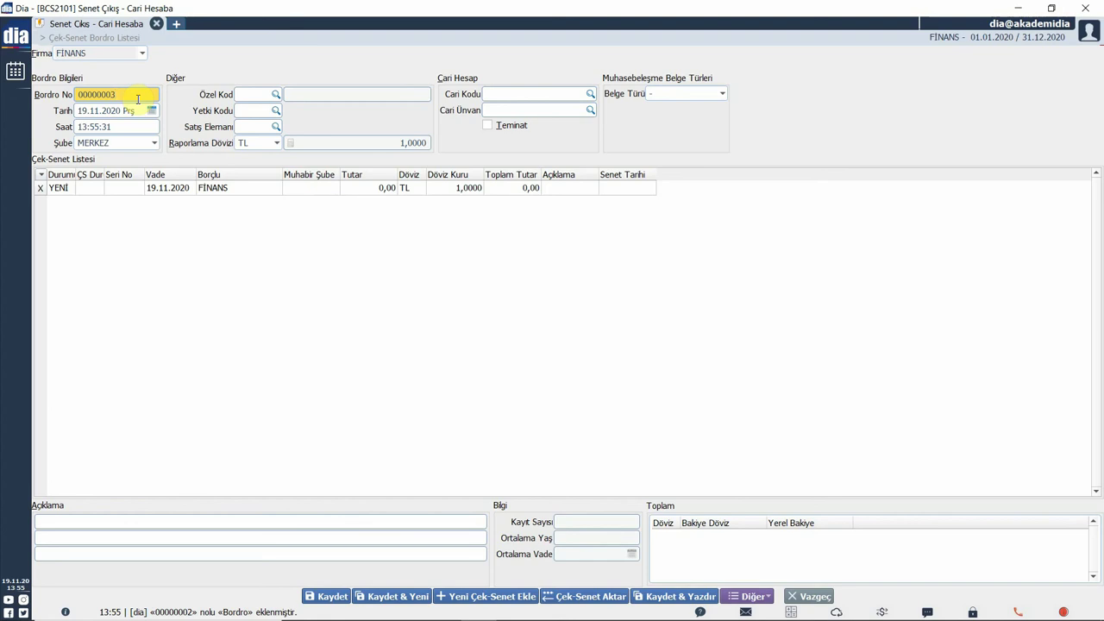
- Look through the available branches (Şube) and reporting currencies (Raporlama Dövizi) of the note slip
{"action": "left_click", "coordinate": [154, 142]}
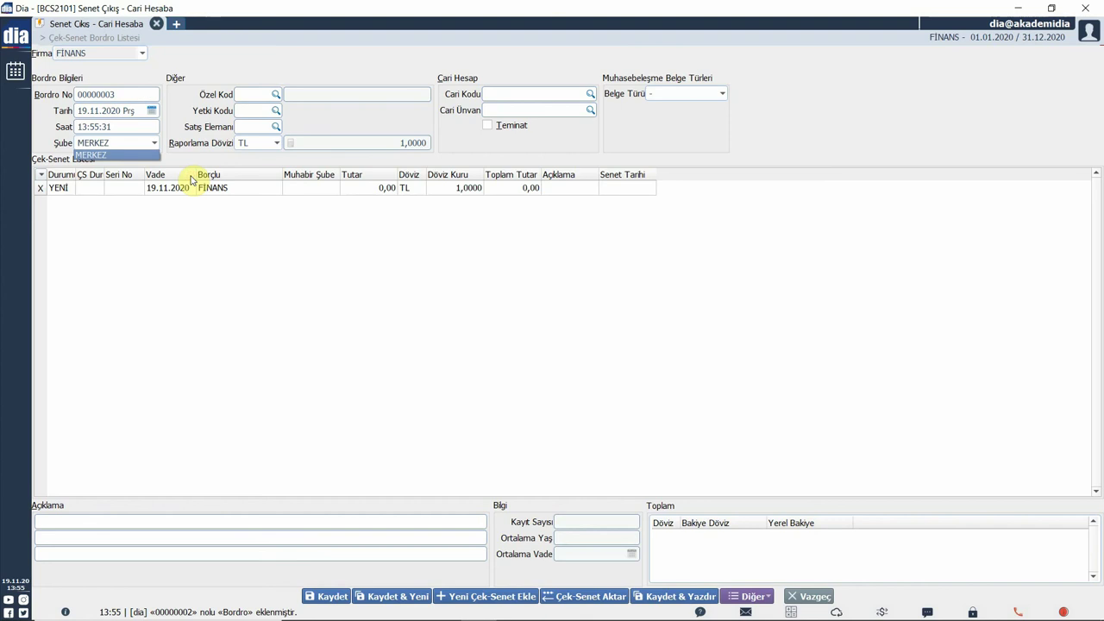
{"action": "left_click", "coordinate": [156, 143]}
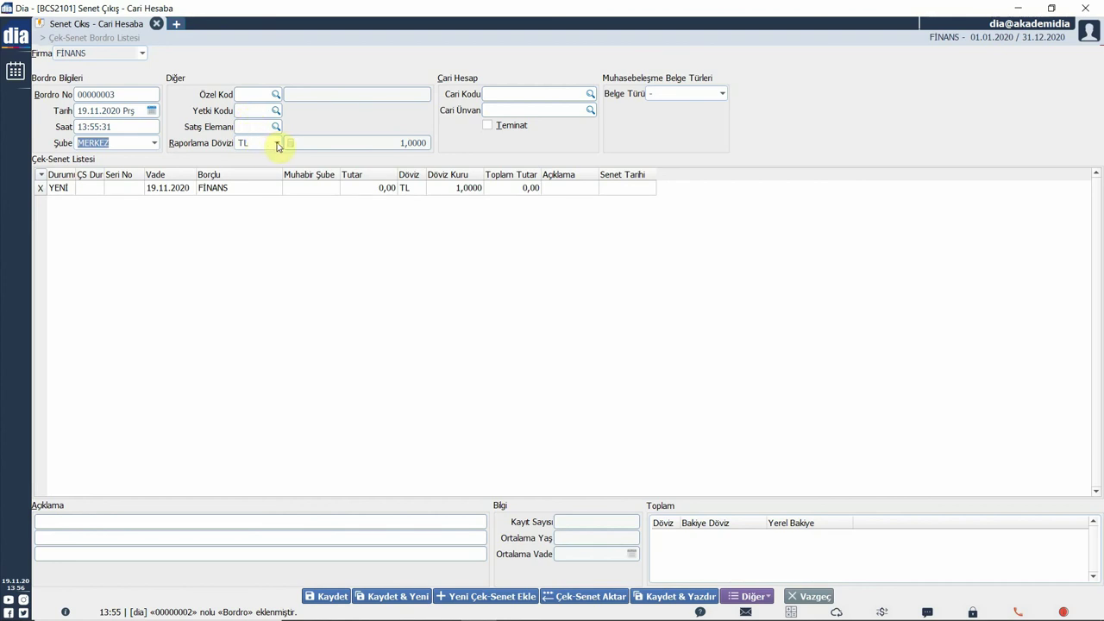
{"action": "left_click", "coordinate": [277, 144]}
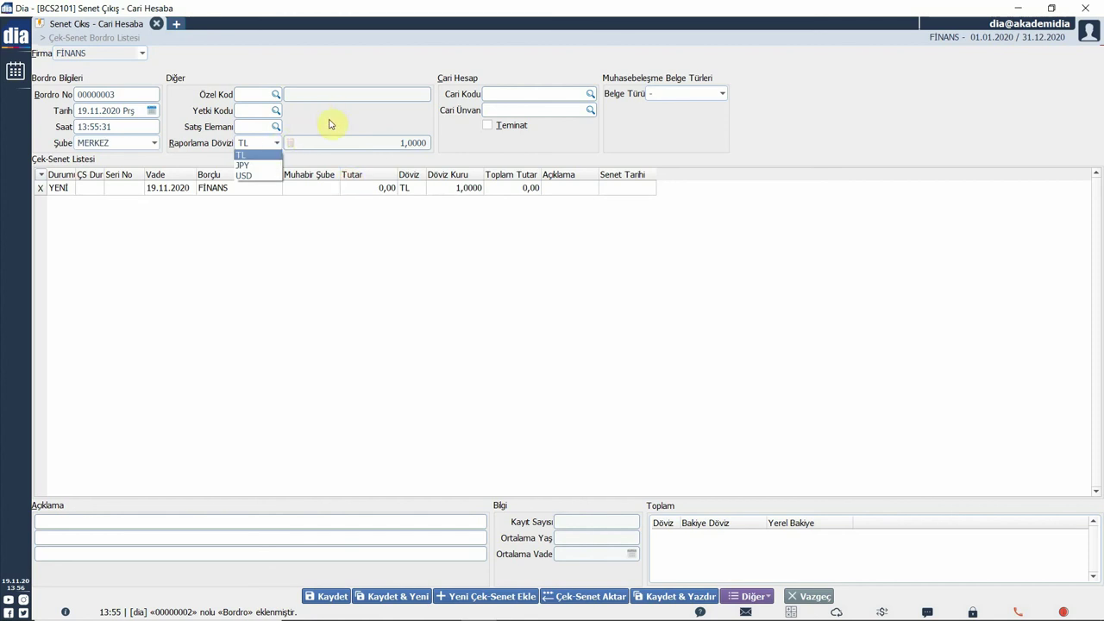
{"action": "left_click", "coordinate": [412, 153]}
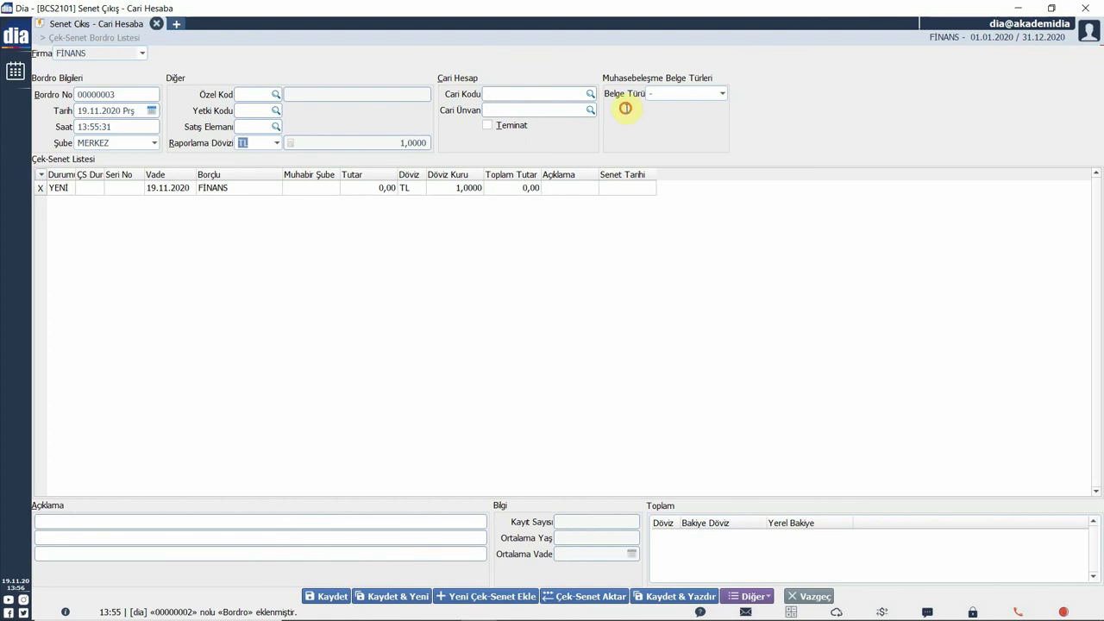
- Choose the second account in the Cari Kart list as the note slip's current account
{"action": "left_click", "coordinate": [490, 95]}
{"action": "double_click", "coordinate": [490, 95]}
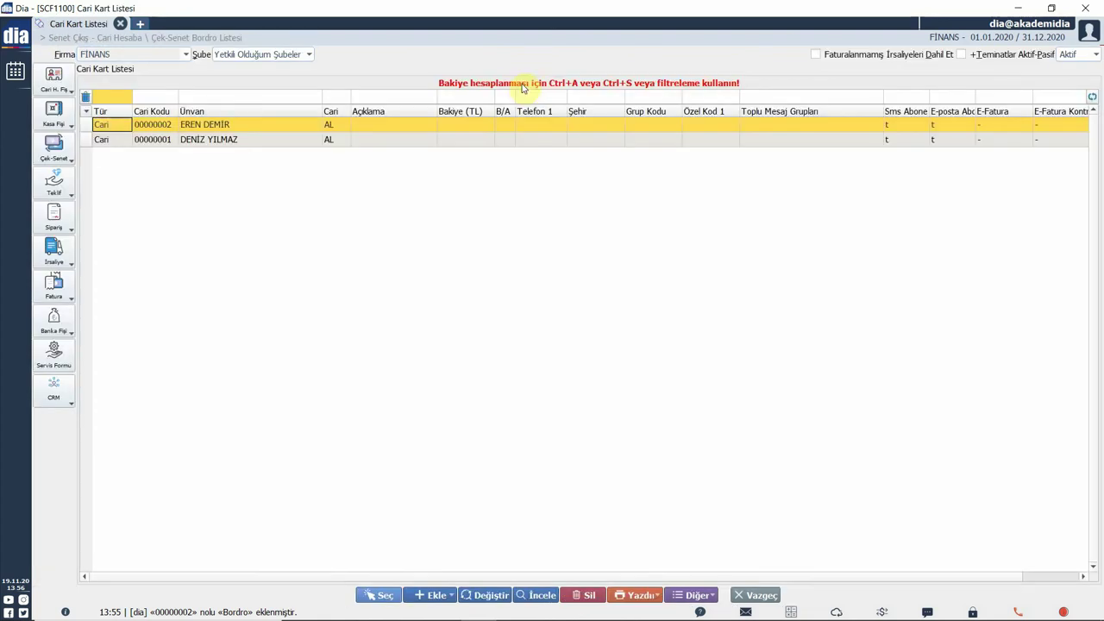
{"action": "double_click", "coordinate": [220, 140]}
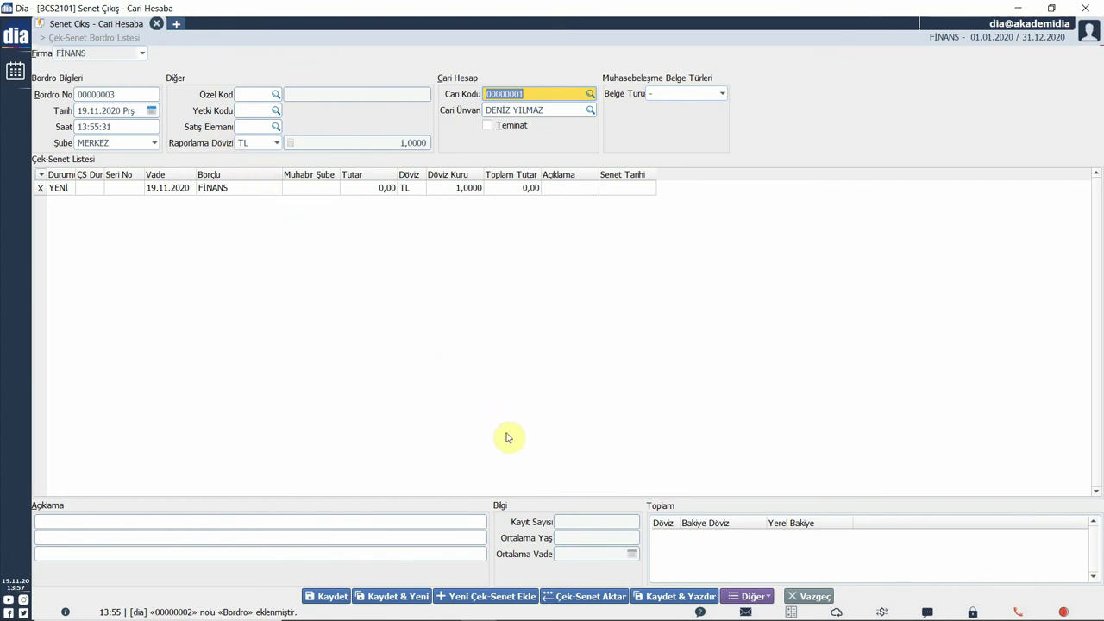
- Transfer the customer note of 5 000,00 TL held in the portfolio (Portföyde) into the note slip
{"action": "left_click", "coordinate": [608, 597]}
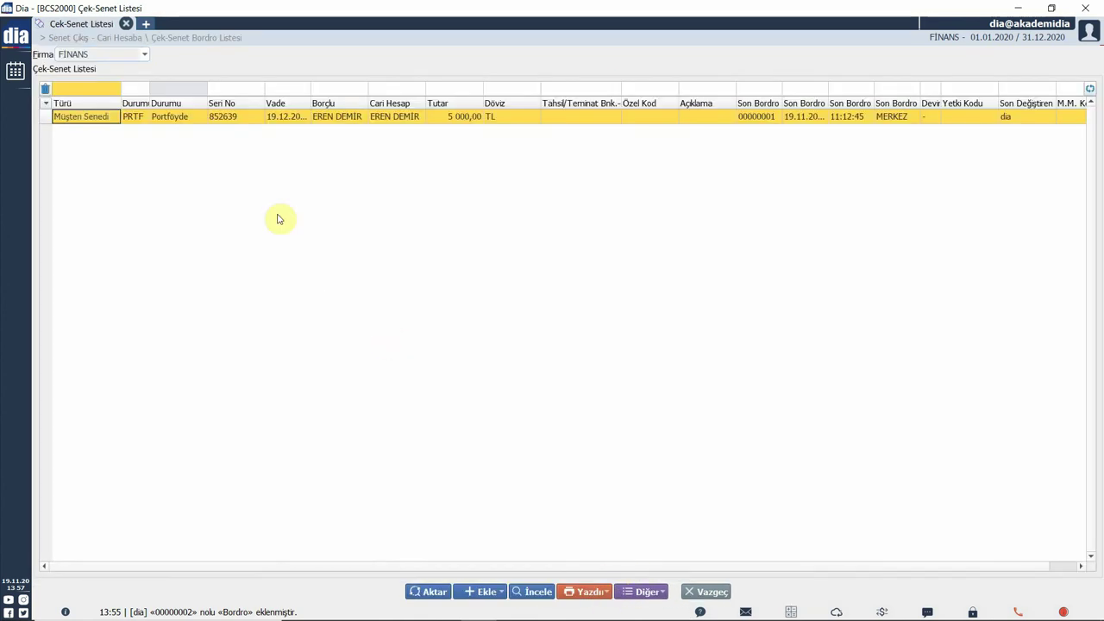
{"action": "left_click", "coordinate": [220, 117]}
{"action": "left_click", "coordinate": [337, 147]}
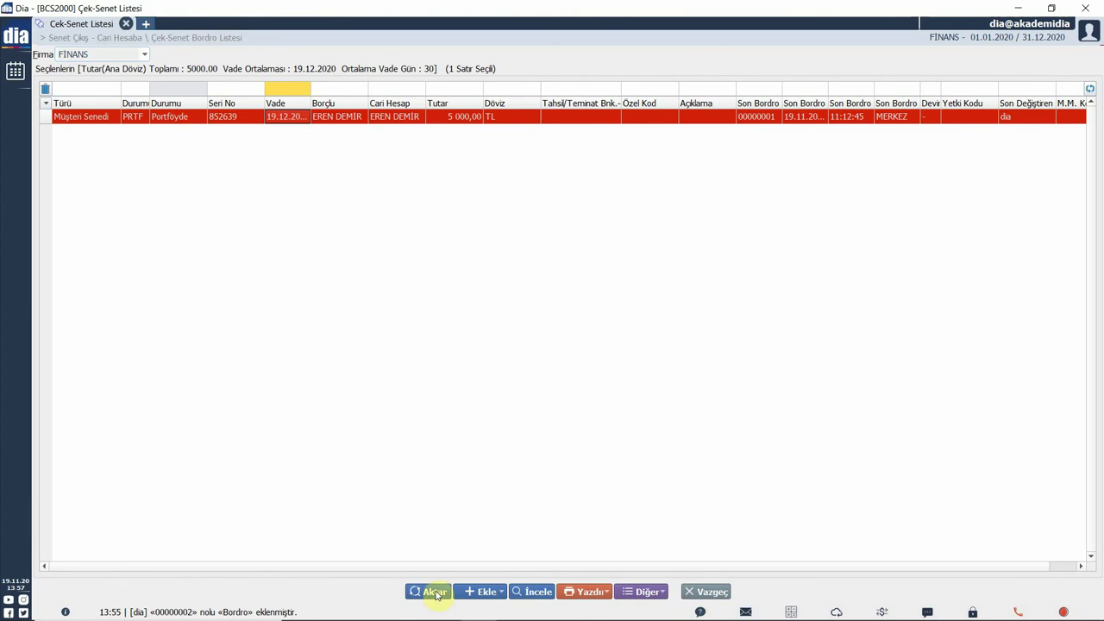
{"action": "left_click", "coordinate": [435, 592]}
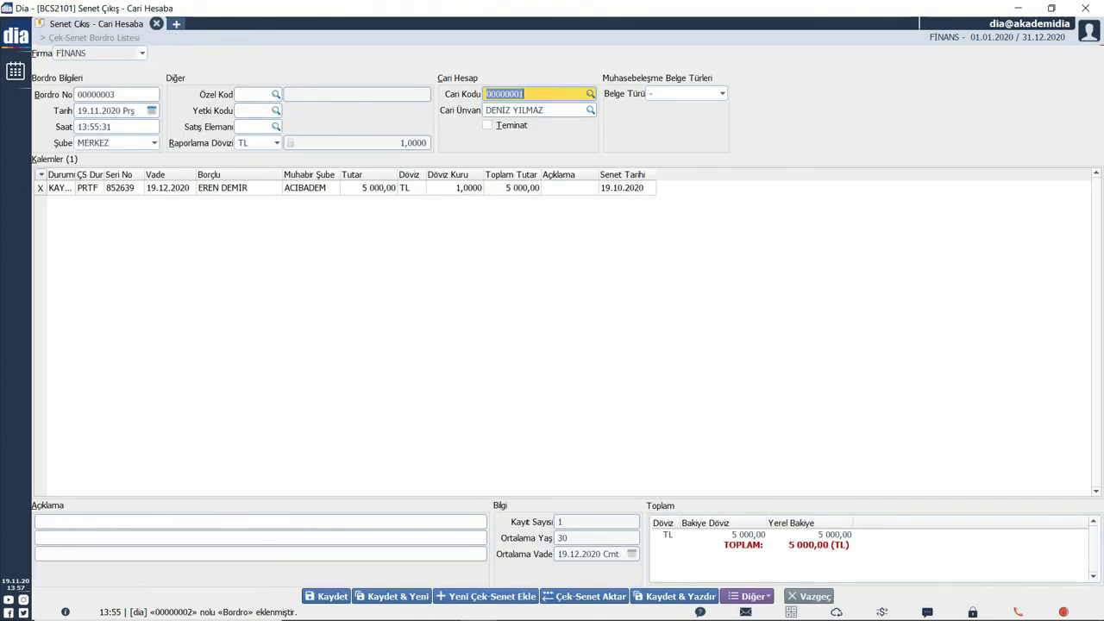
- Look at the entry form for adding an own note (Kendi Senedimiz) to the slip and leave it without saving
{"action": "left_click", "coordinate": [493, 302]}
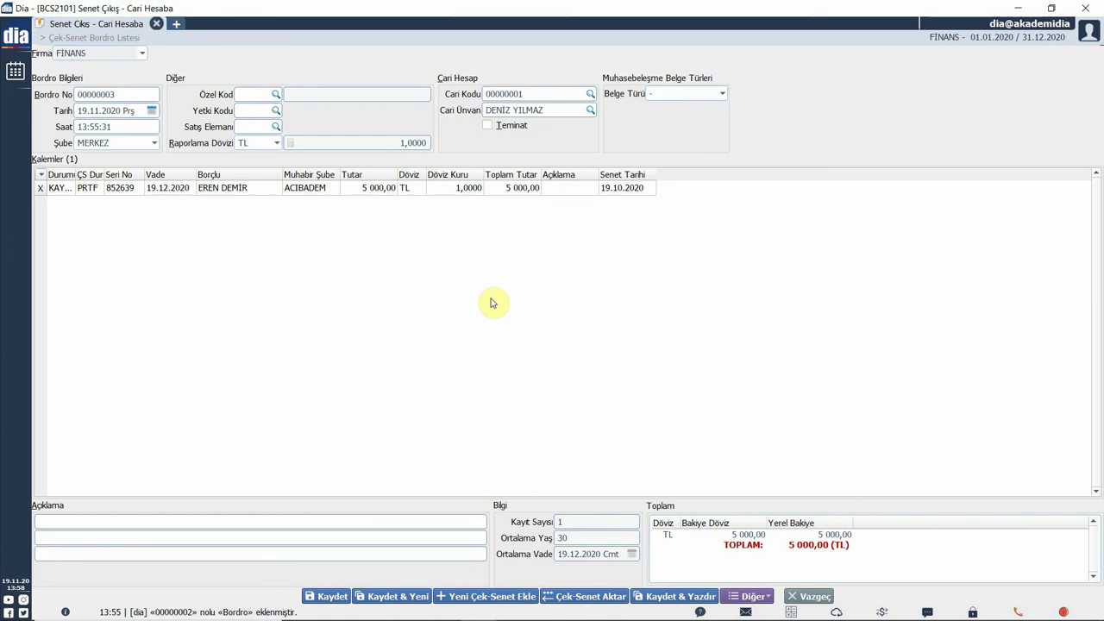
{"action": "left_click", "coordinate": [512, 597]}
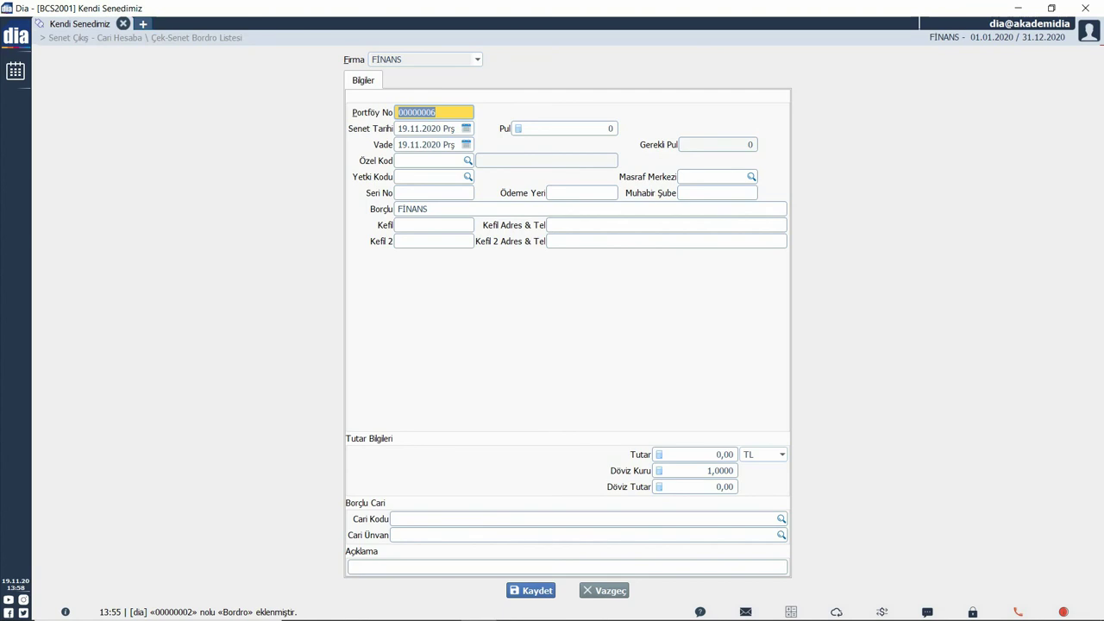
{"action": "left_click", "coordinate": [583, 593]}
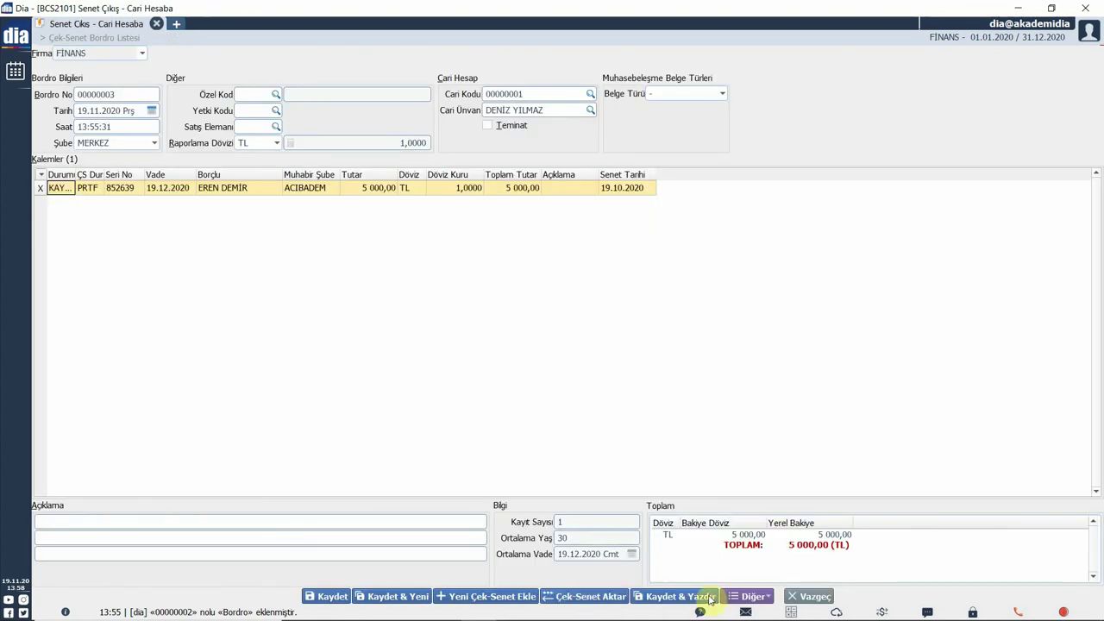
- View the Çek-Senet Çoğaltma parameters for duplicating the slip's note and leave without creating copies
{"action": "left_click", "coordinate": [747, 596]}
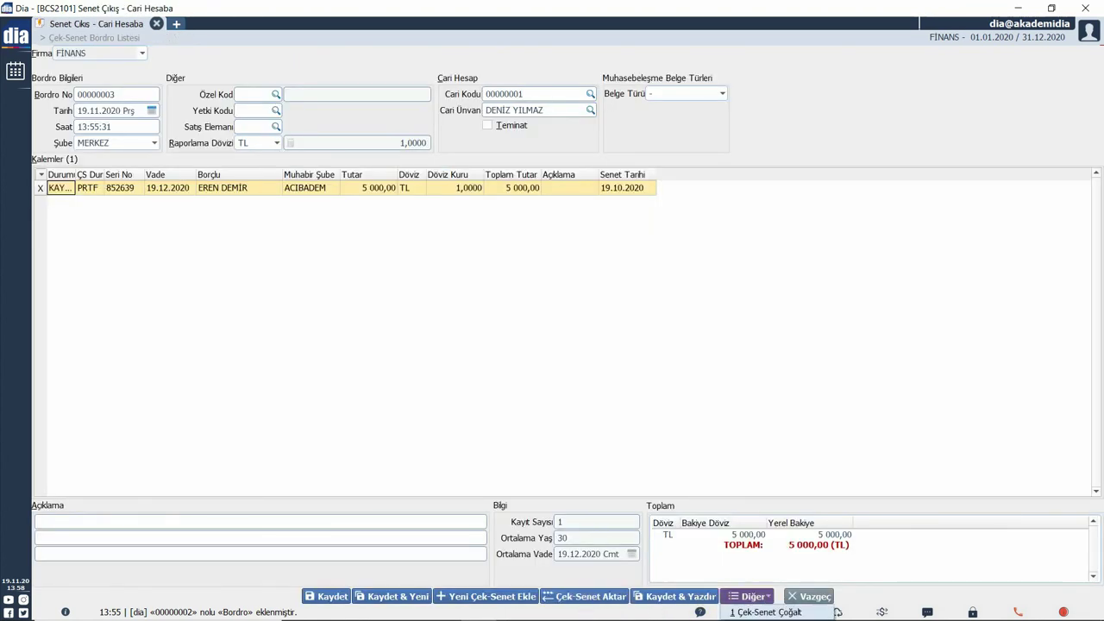
{"action": "left_click", "coordinate": [759, 612]}
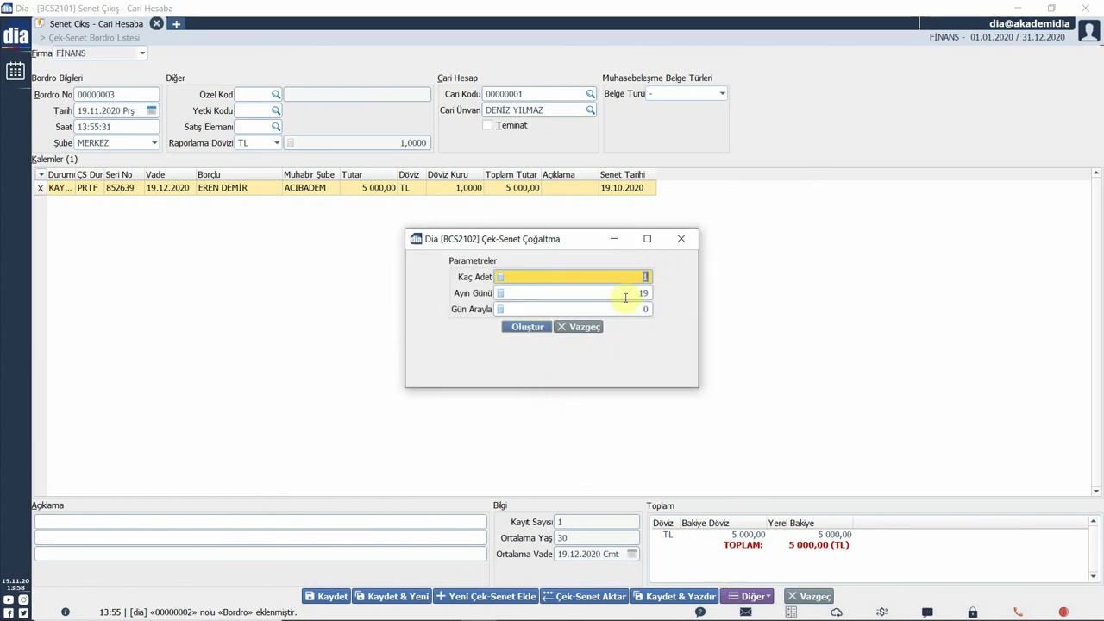
{"action": "left_click", "coordinate": [582, 327]}
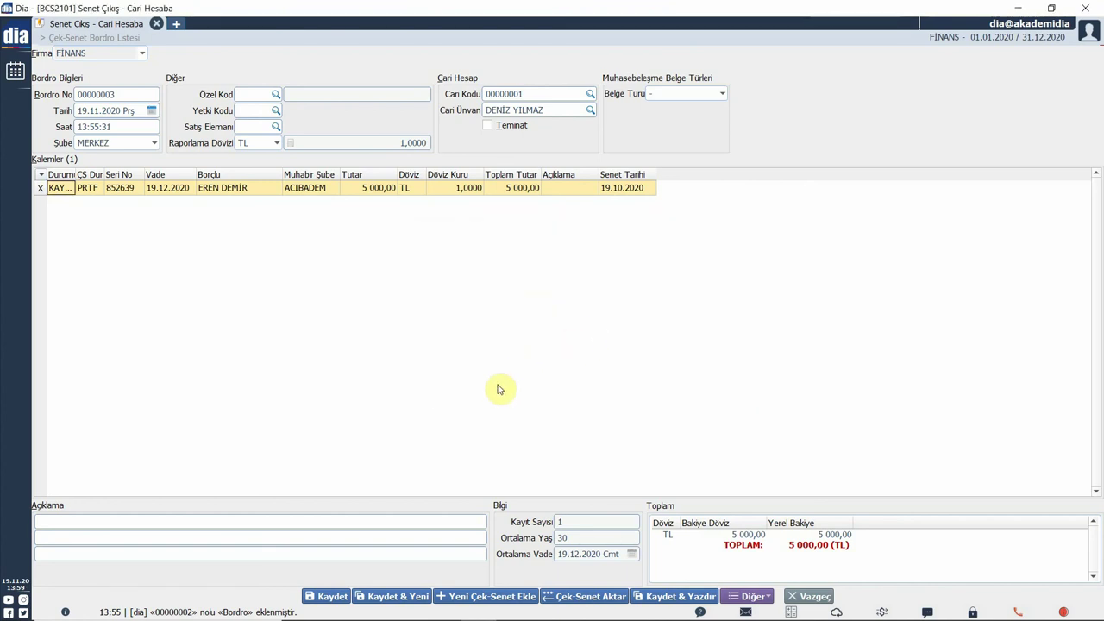
- Save the Senet Çıkış - Cari Hesaba slip and open the Çek-Senet Listesi in a new tab
{"action": "left_click", "coordinate": [333, 596]}
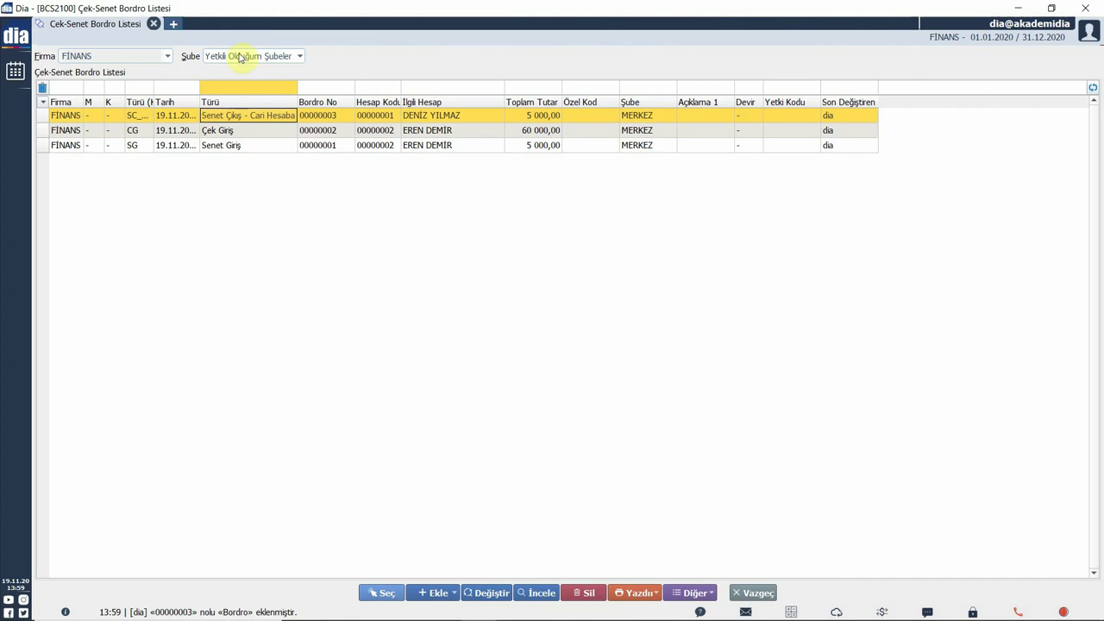
{"action": "left_click", "coordinate": [173, 23]}
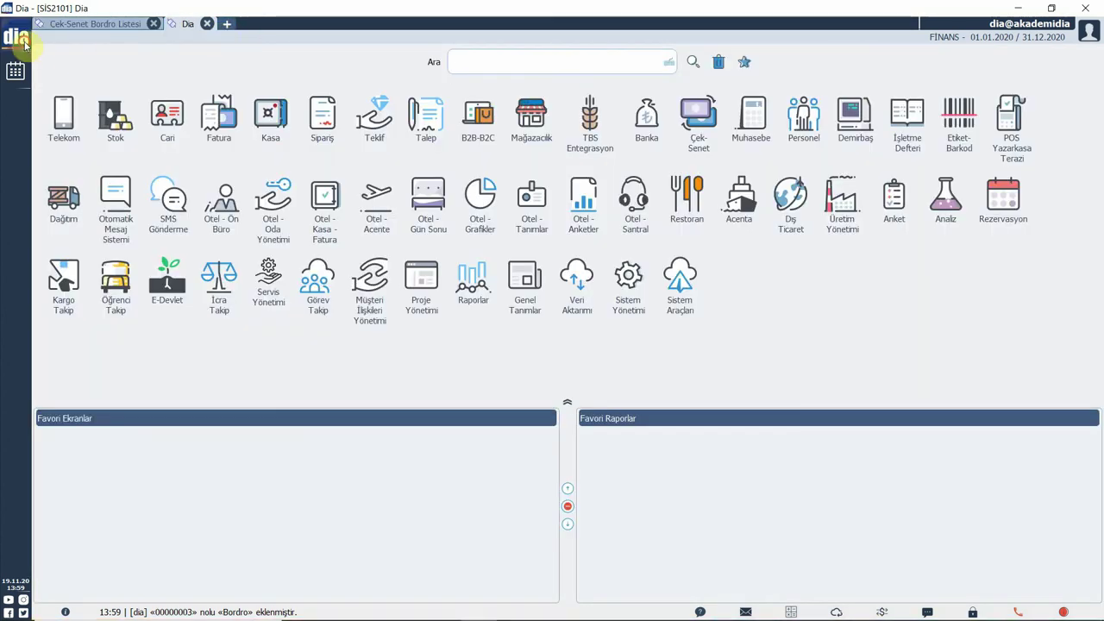
{"action": "left_click", "coordinate": [18, 36]}
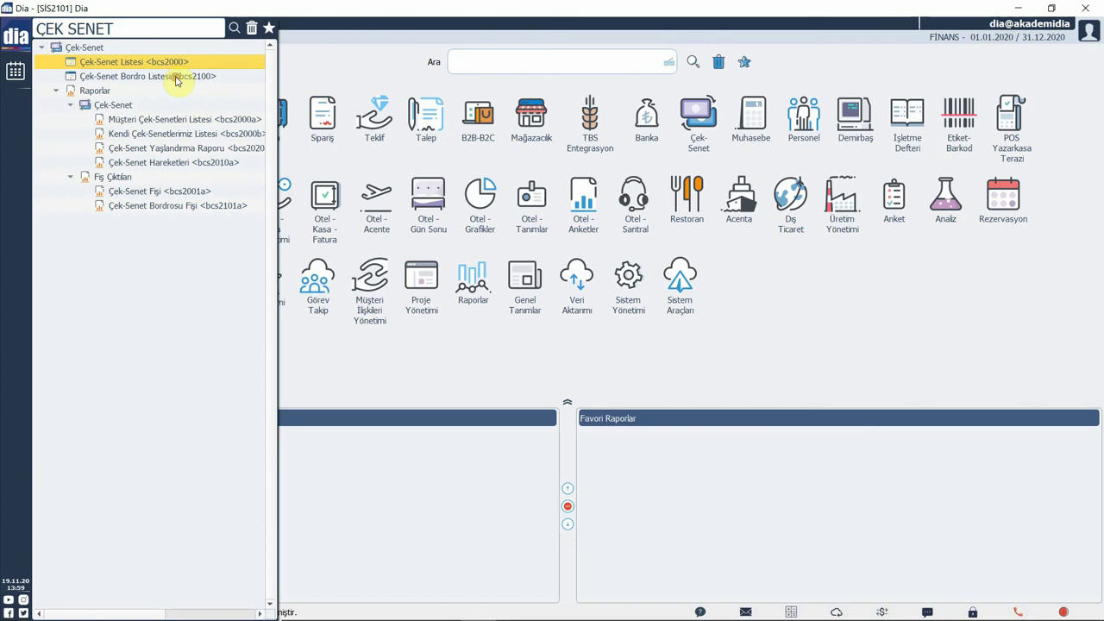
{"action": "left_click", "coordinate": [148, 62]}
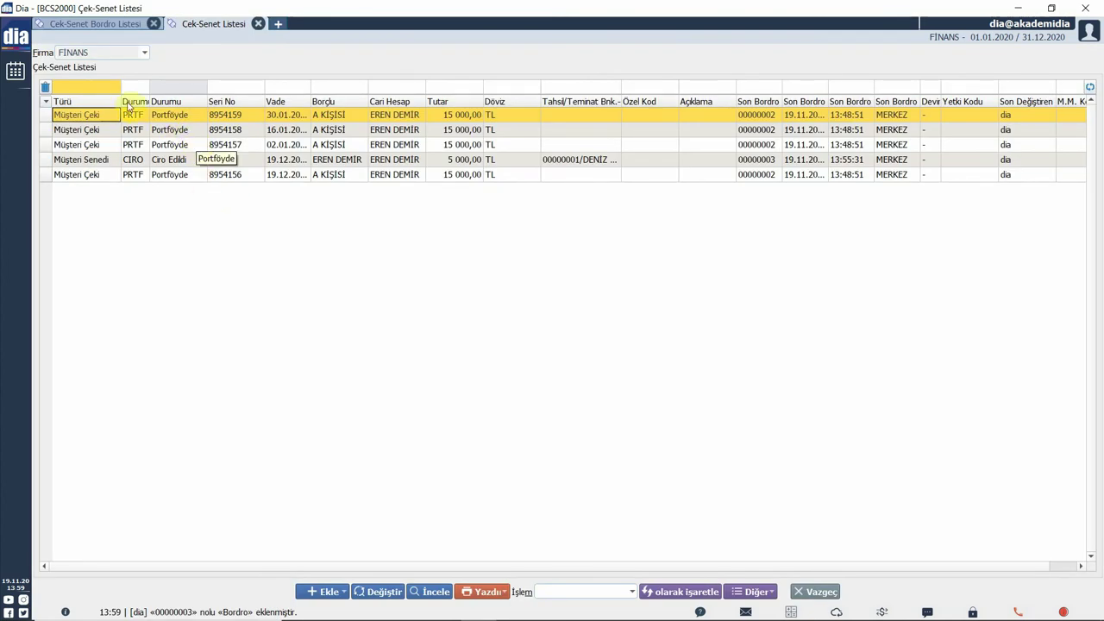
- Widen the list's Türü column and view the Çek-Senet Hareketleri of the first customer check
{"action": "left_click_drag", "start_coordinate": [121, 99], "coordinate": [166, 113]}
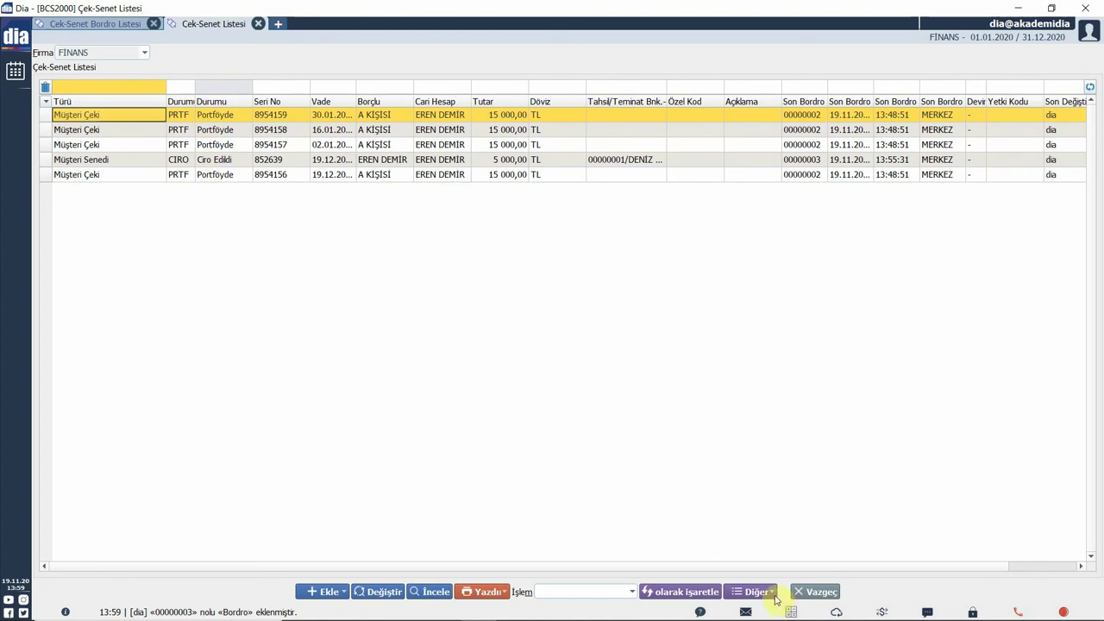
{"action": "left_click", "coordinate": [774, 595]}
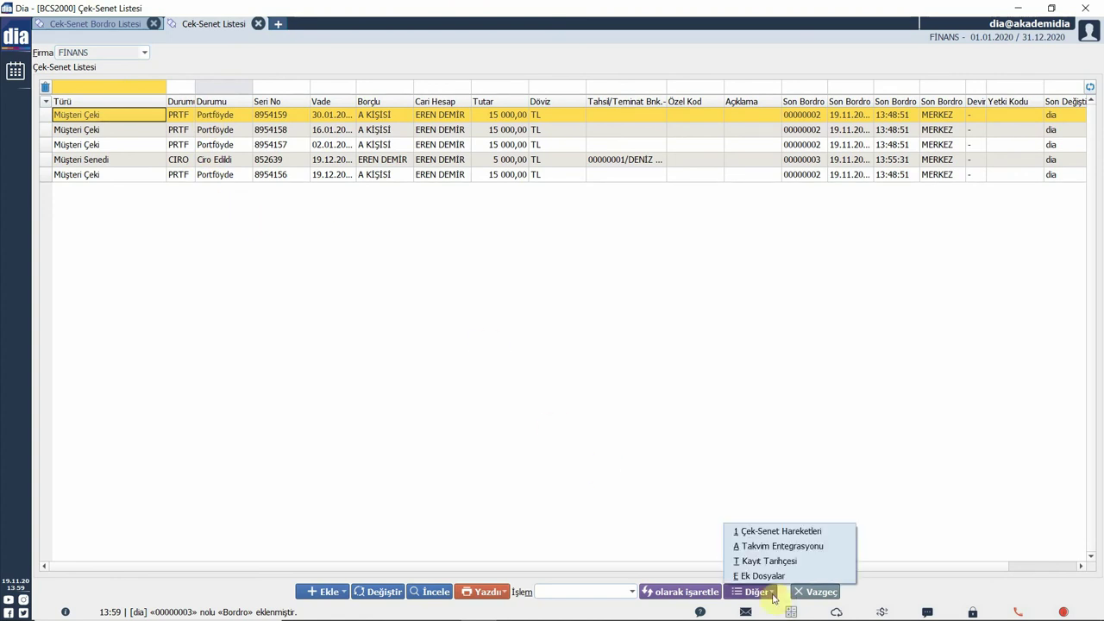
{"action": "left_click", "coordinate": [786, 534]}
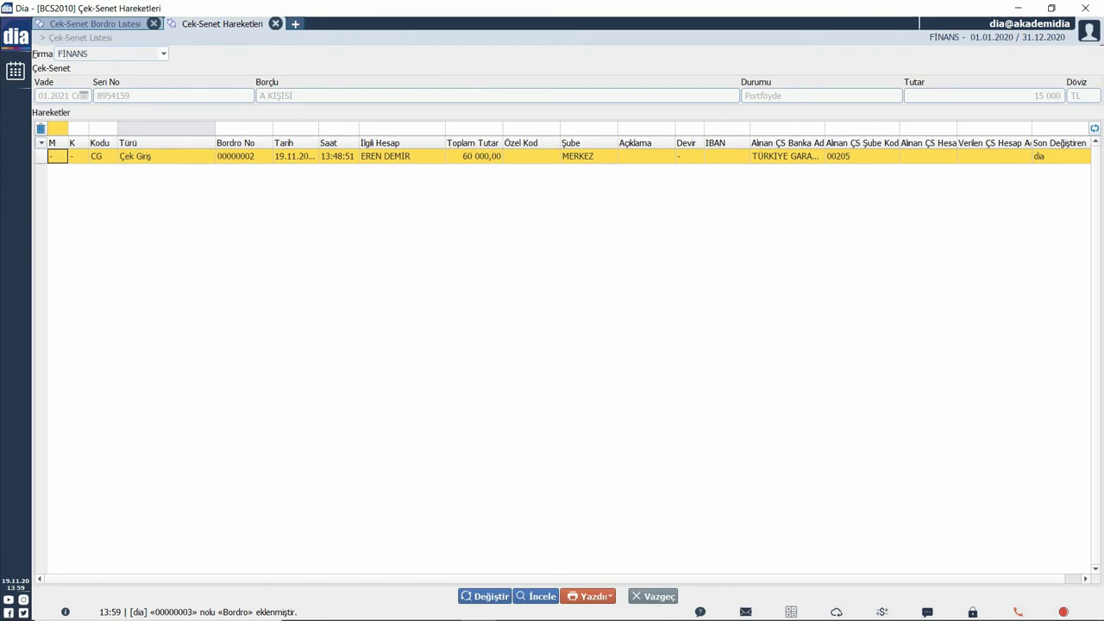
{"action": "left_click", "coordinate": [655, 597]}
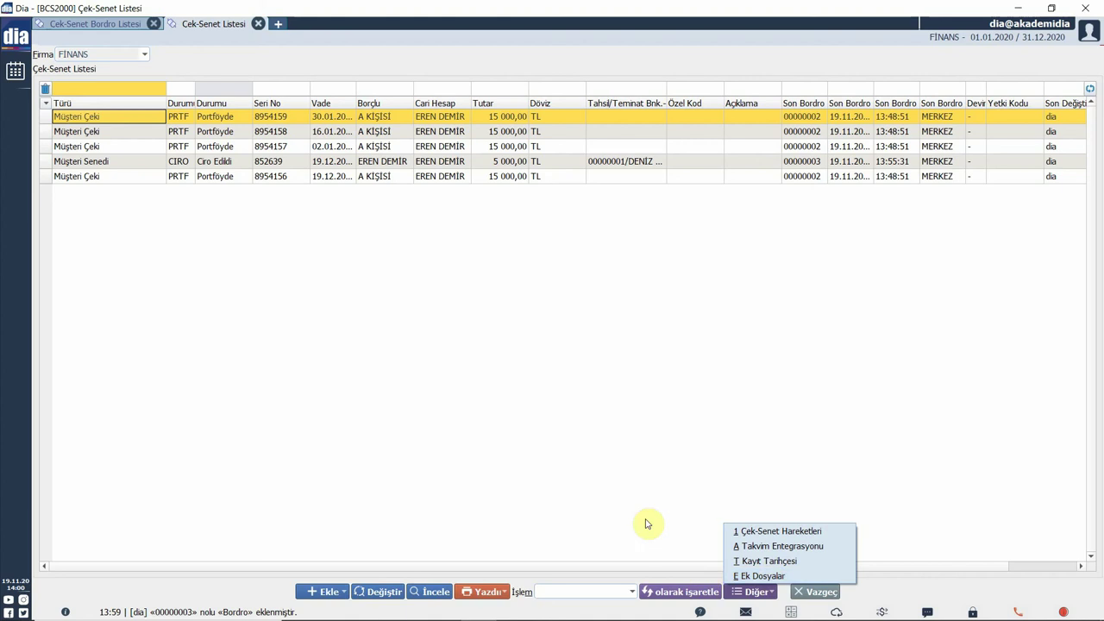
- Look through the print and file export options of the Çek-Senet Listesi
{"action": "left_click", "coordinate": [492, 591]}
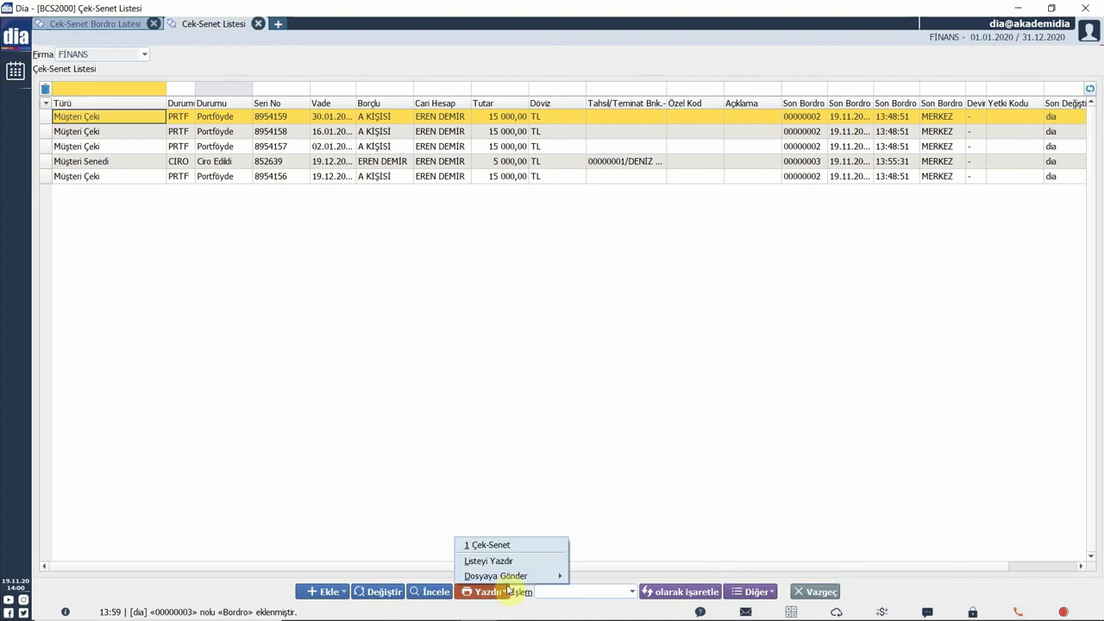
{"action": "mouse_move", "coordinate": [521, 575]}
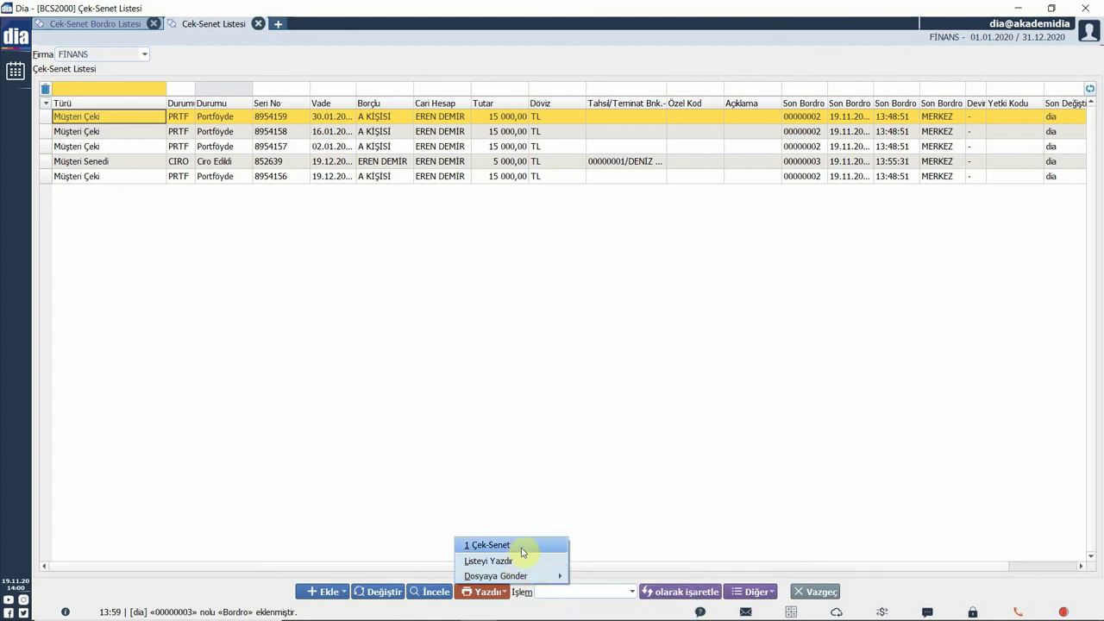
{"action": "left_click", "coordinate": [515, 503]}
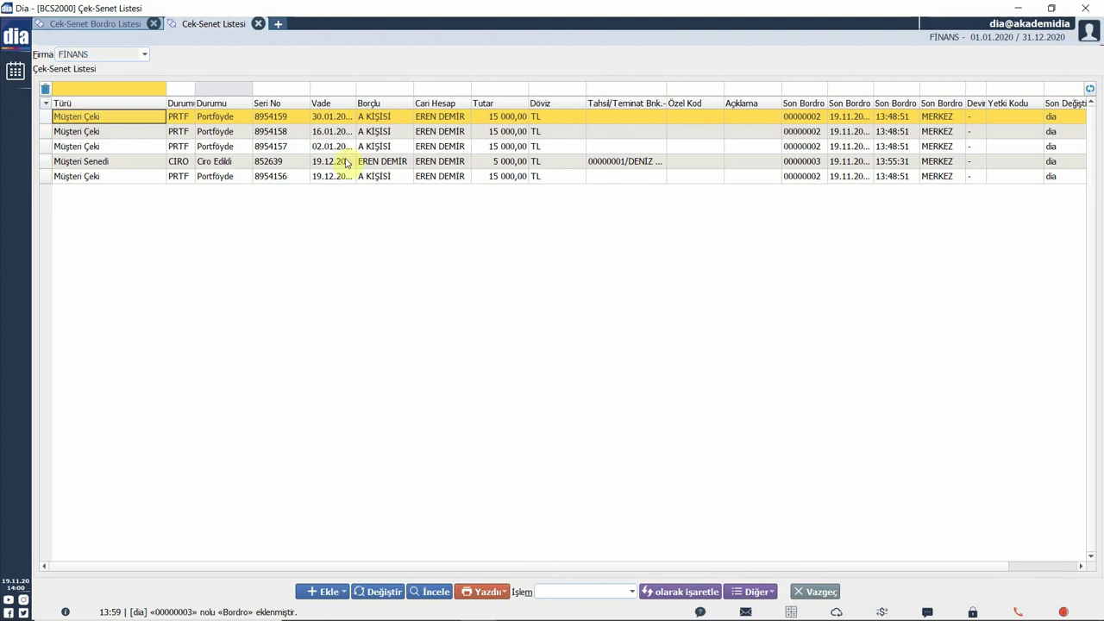
- Select the first customer check in the portfolio and mark it as Tahsile Verildi to start its bank collection slip
{"action": "left_click", "coordinate": [245, 118]}
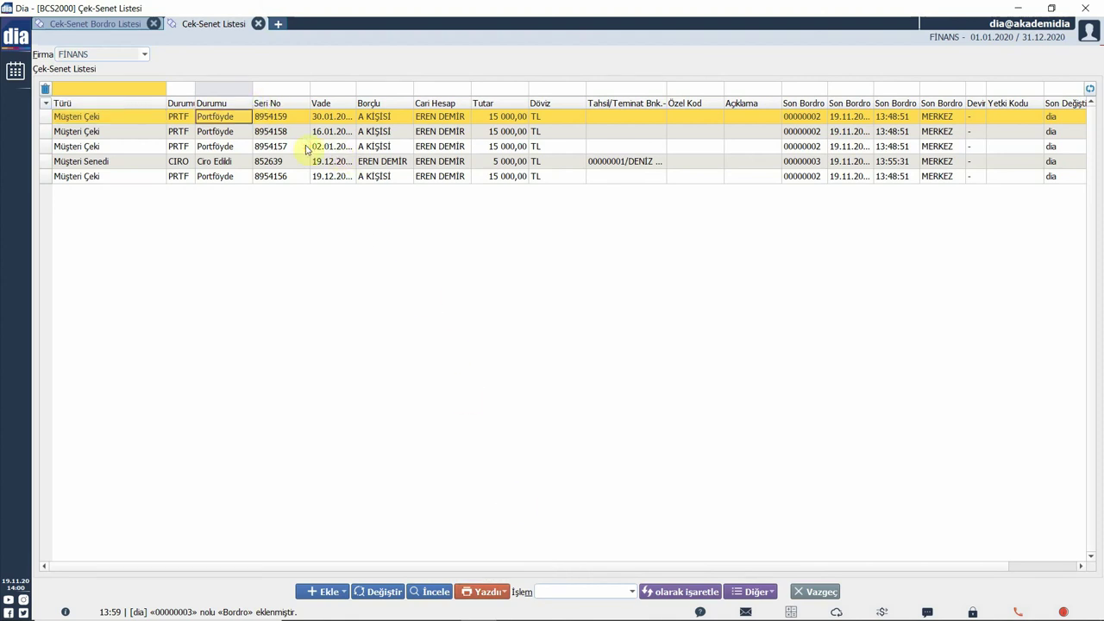
{"action": "key", "text": "space"}
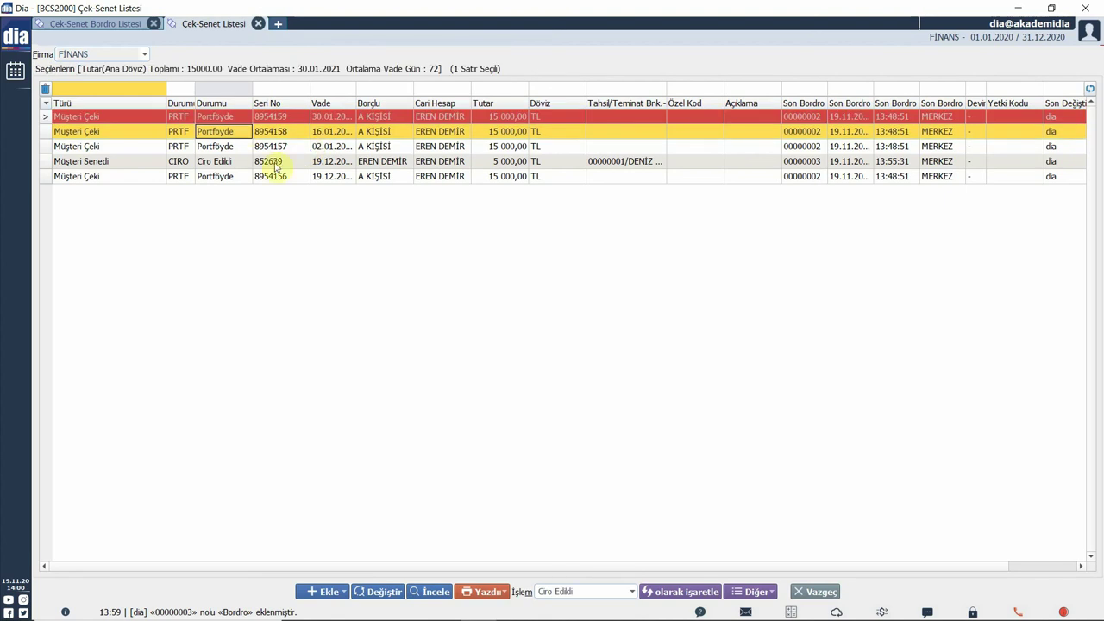
{"action": "left_click", "coordinate": [607, 594]}
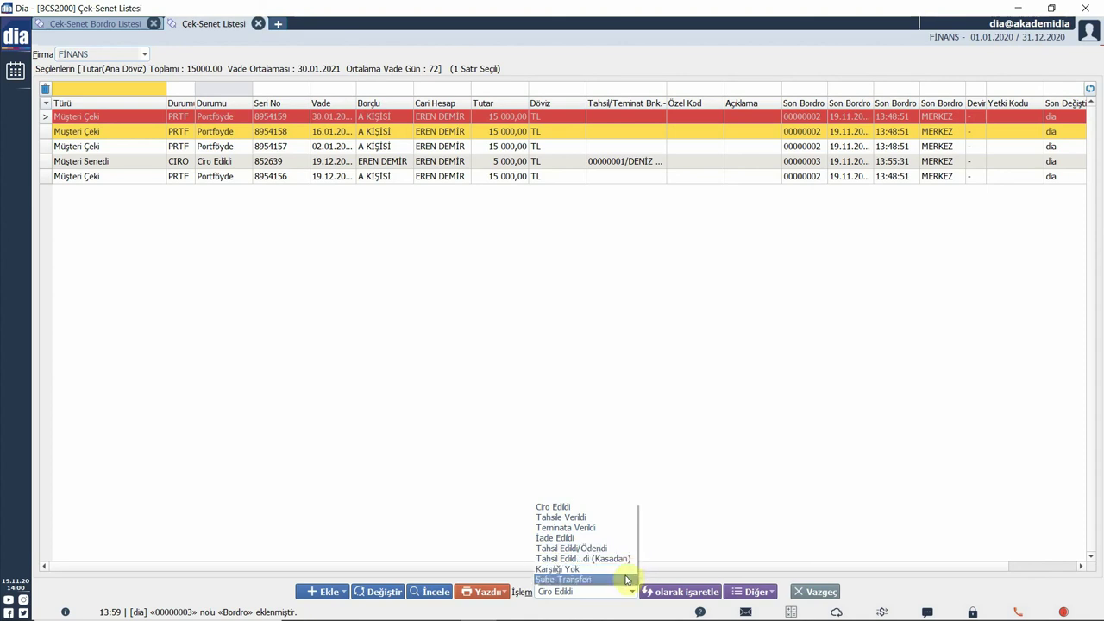
{"action": "left_click", "coordinate": [602, 519]}
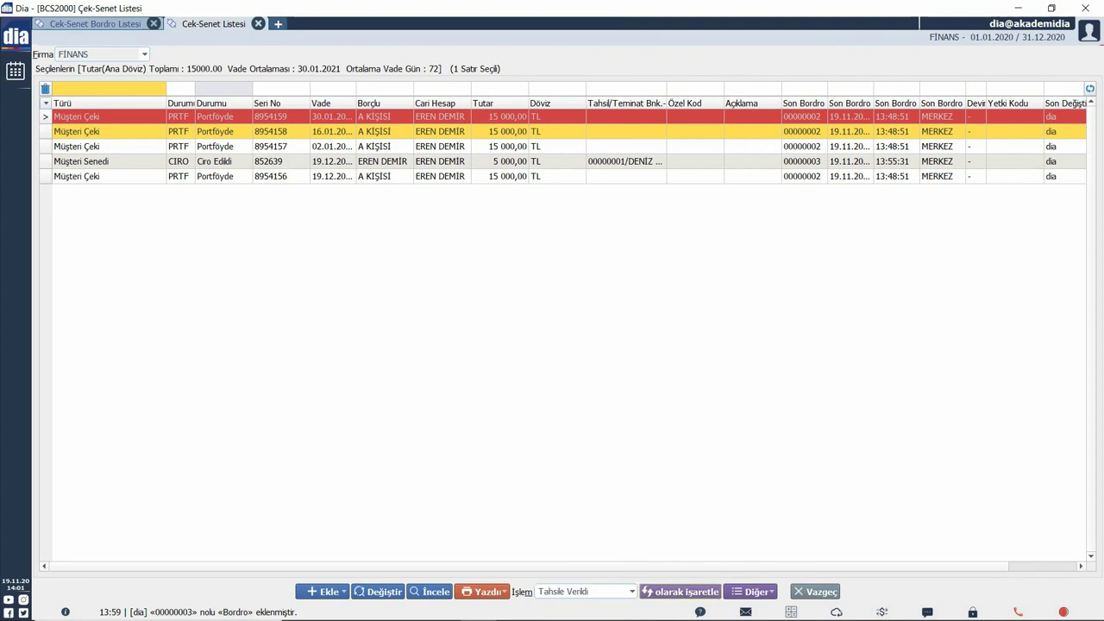
{"action": "left_click", "coordinate": [679, 592]}
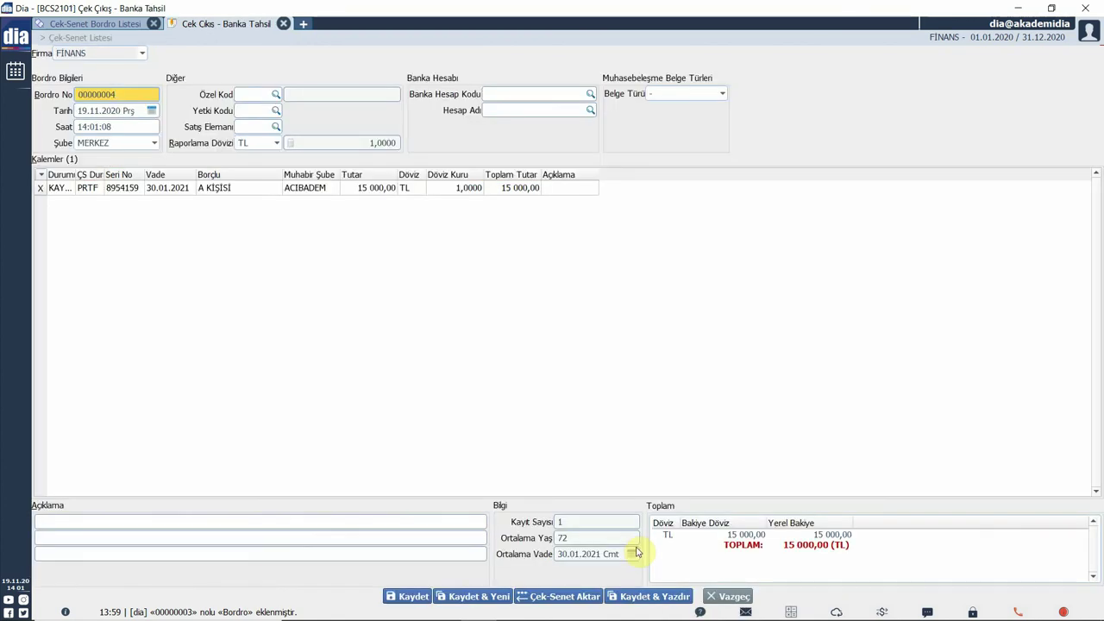
- Choose the GARNTİBANKASI account as the collection slip's bank account and save the Çek Çıkış - Banka Tahsil slip
{"action": "left_click", "coordinate": [239, 215]}
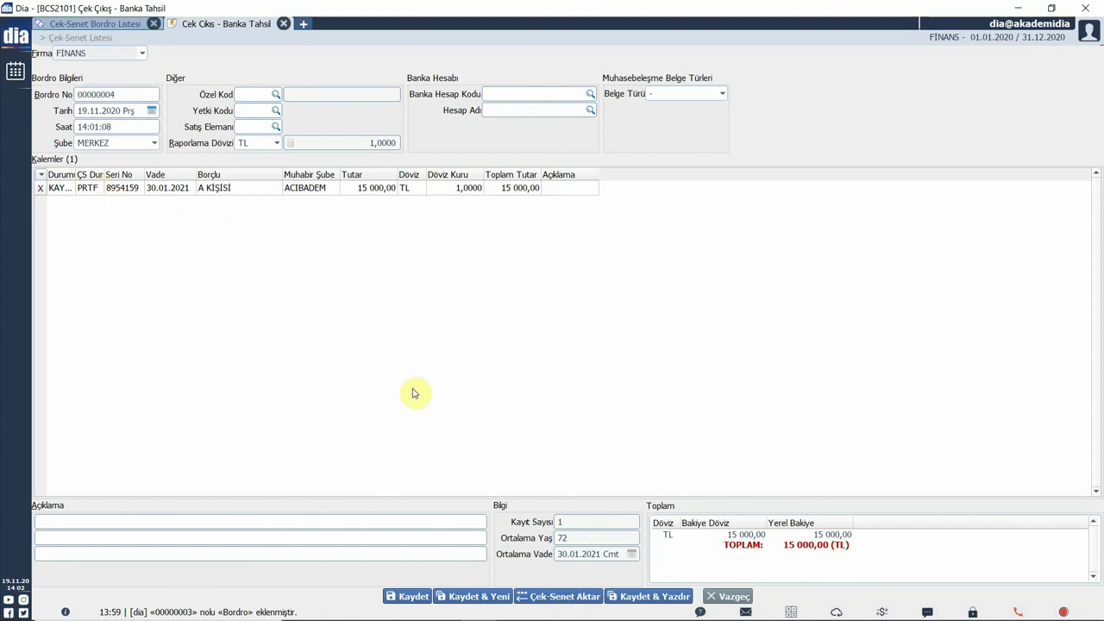
{"action": "left_click", "coordinate": [530, 91]}
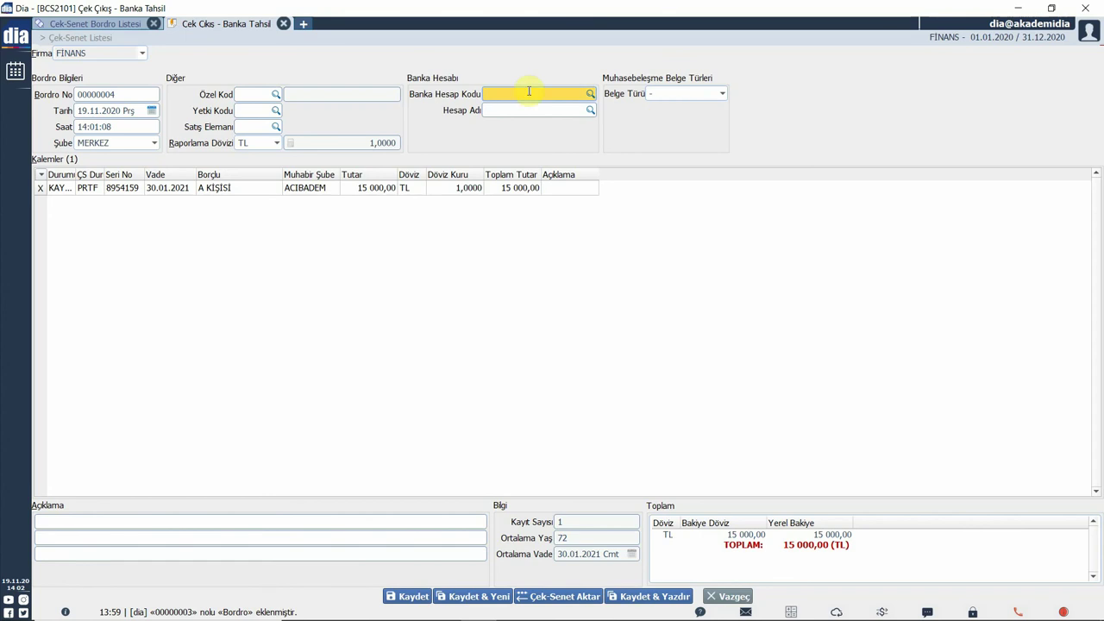
{"action": "double_click", "coordinate": [528, 91]}
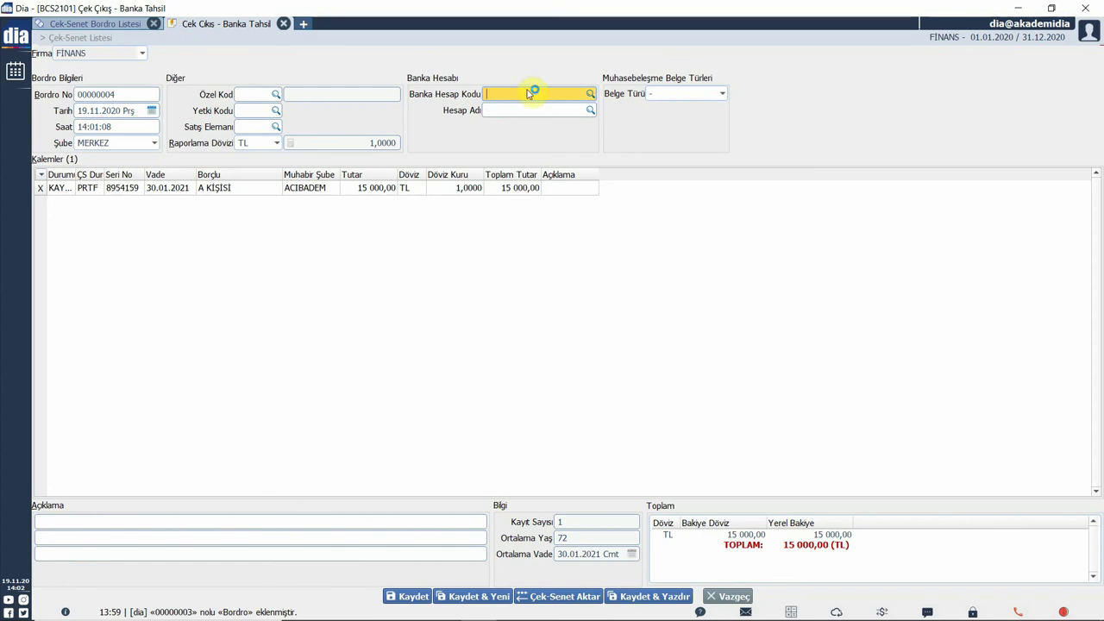
{"action": "left_click", "coordinate": [267, 126]}
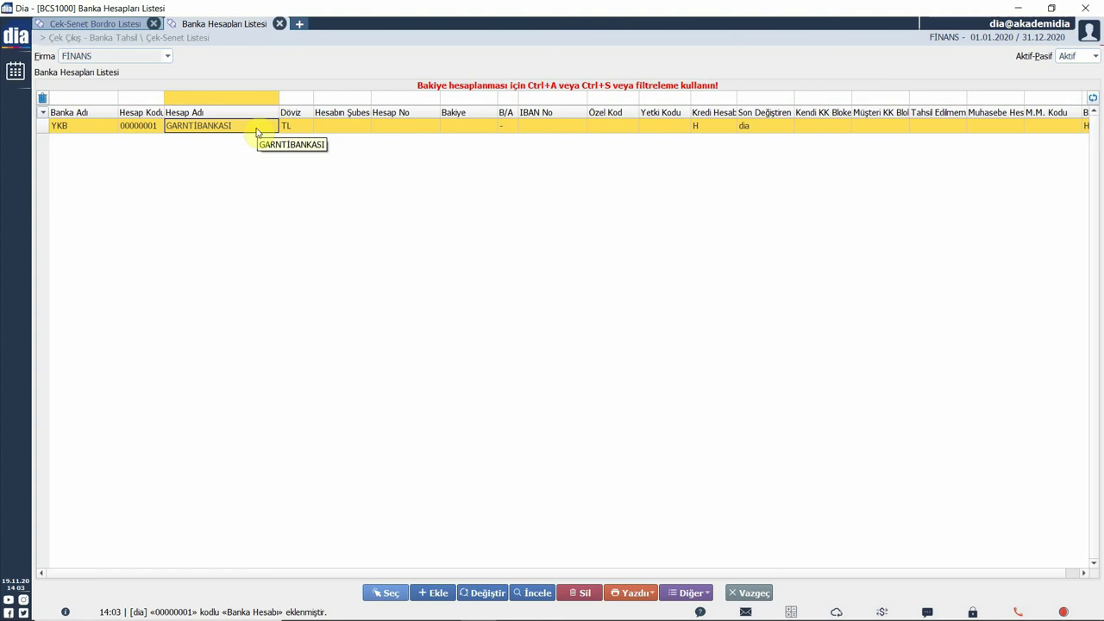
{"action": "key", "text": "Return"}
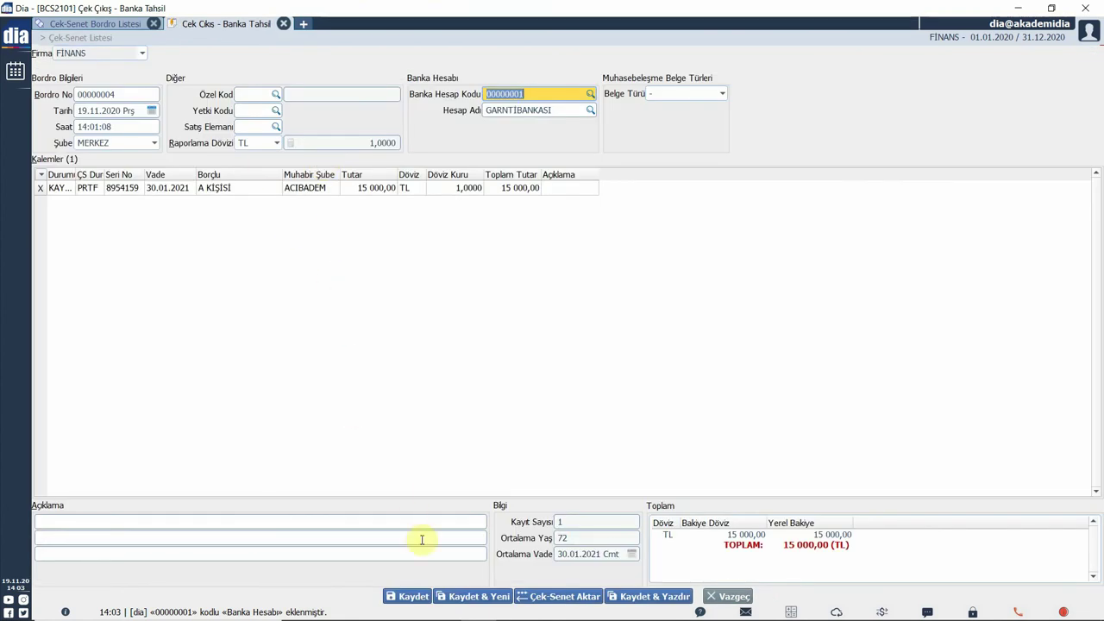
{"action": "left_click", "coordinate": [409, 596]}
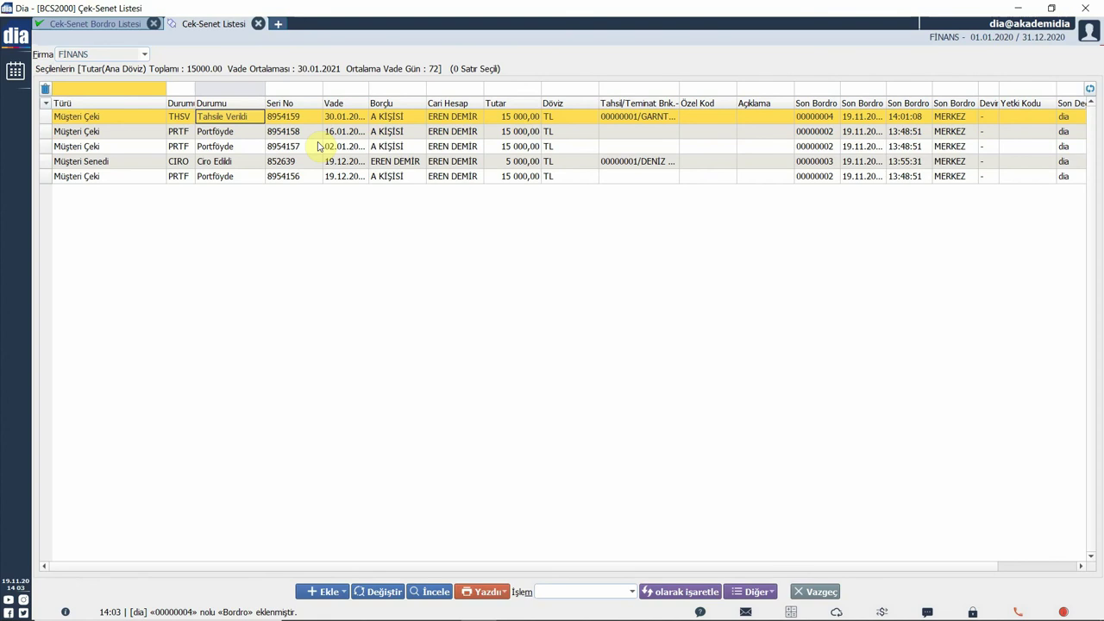
- Widen the Tahsil/Teminat Bnk.-Ciro Carisi column so its full entries can be read
{"action": "left_click", "coordinate": [673, 117]}
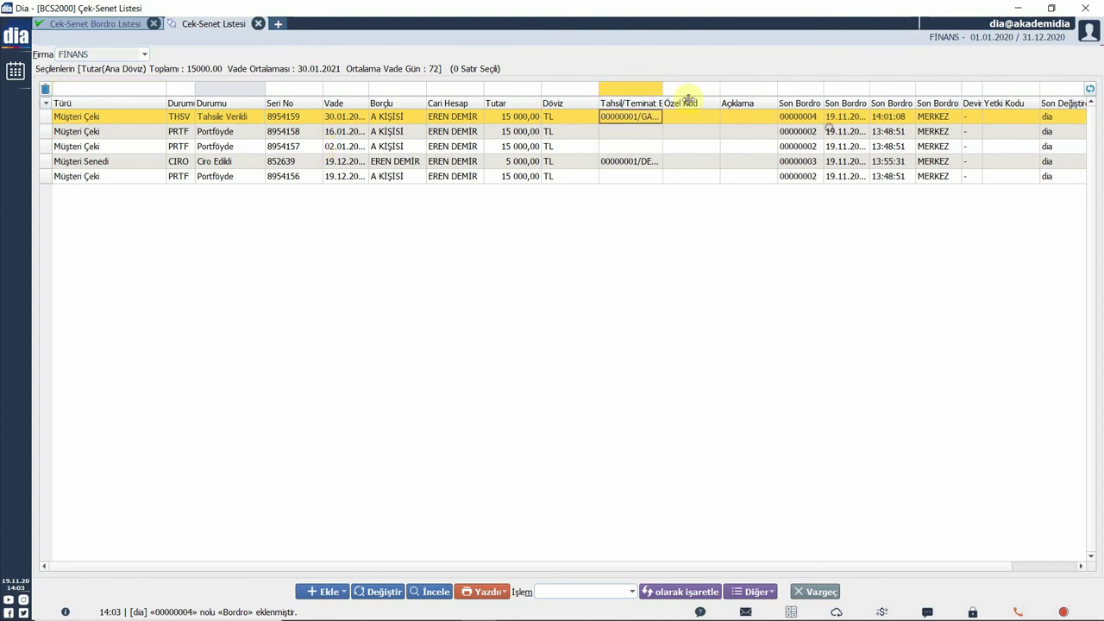
{"action": "double_click", "coordinate": [688, 100]}
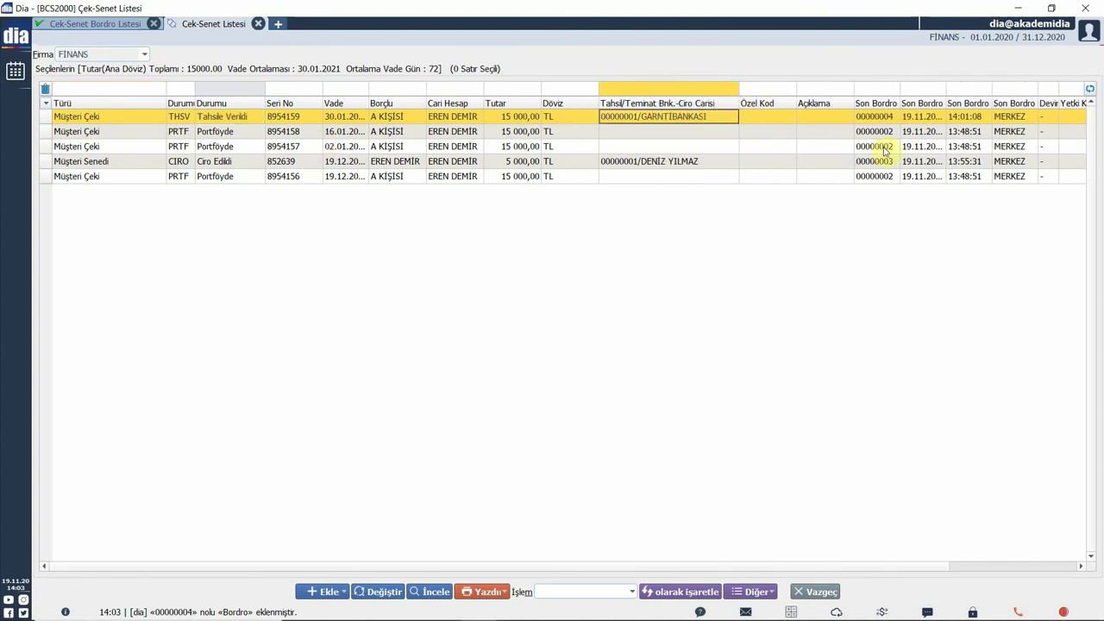